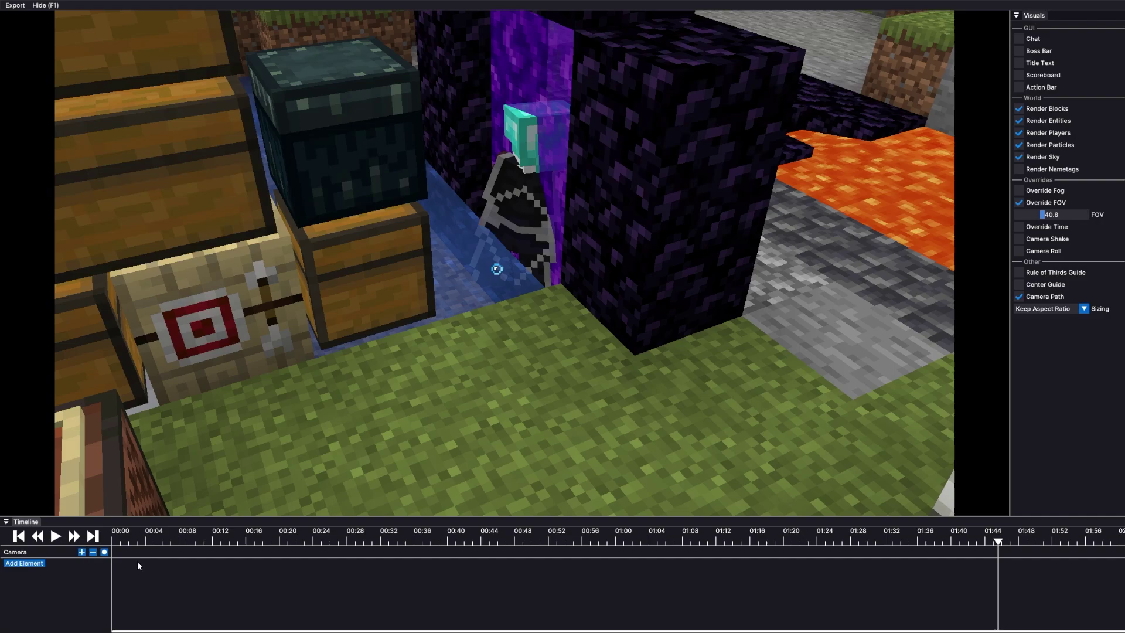
- Replace the empty Camera track with a new one and add a camera keyframe overlooking the chests and portal at about 01:45
key(s)
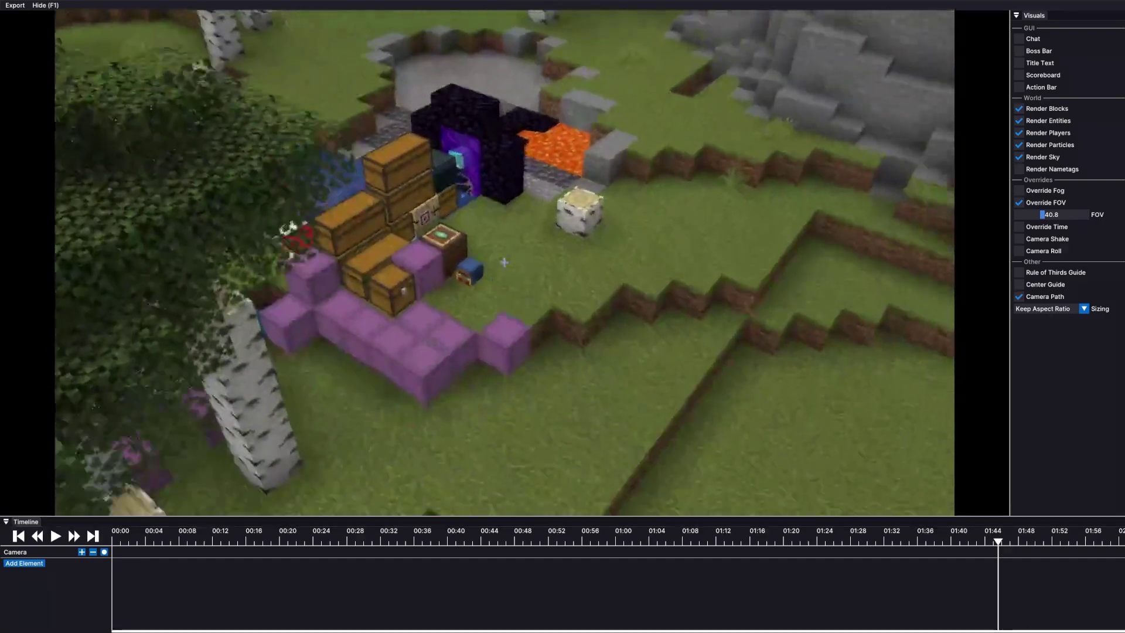
click(93, 552)
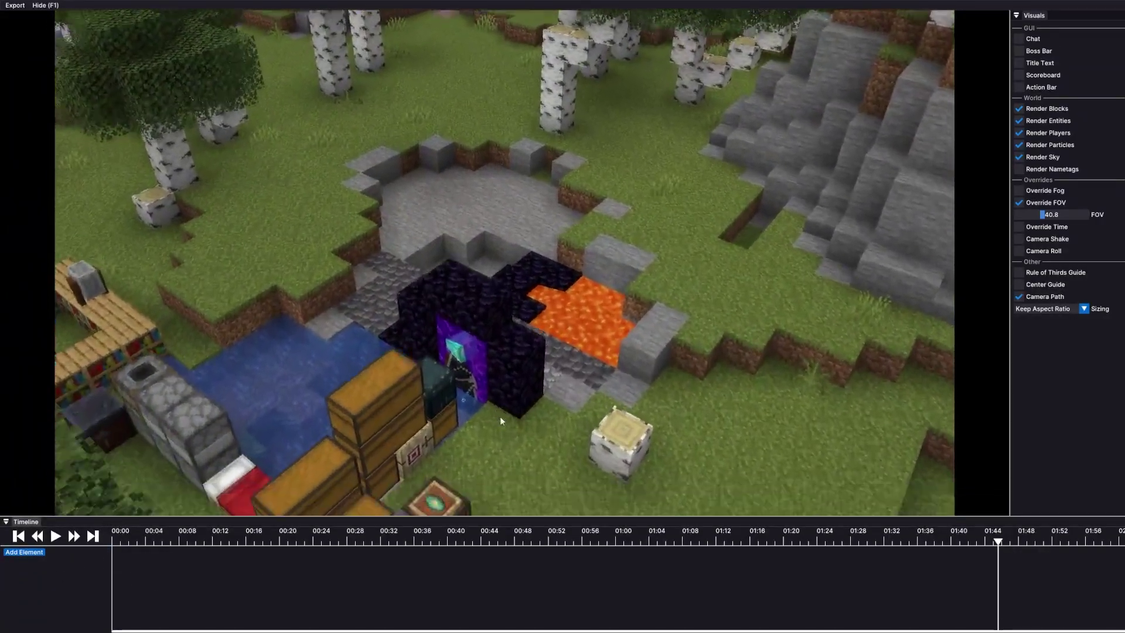
click(500, 420)
key(s)
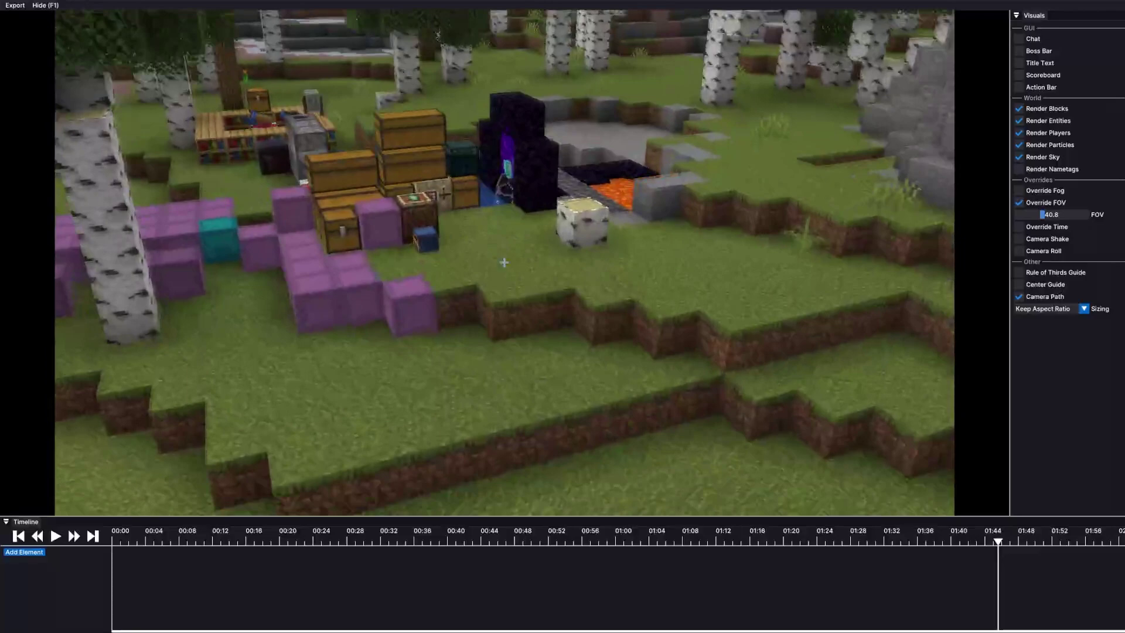
key(w)
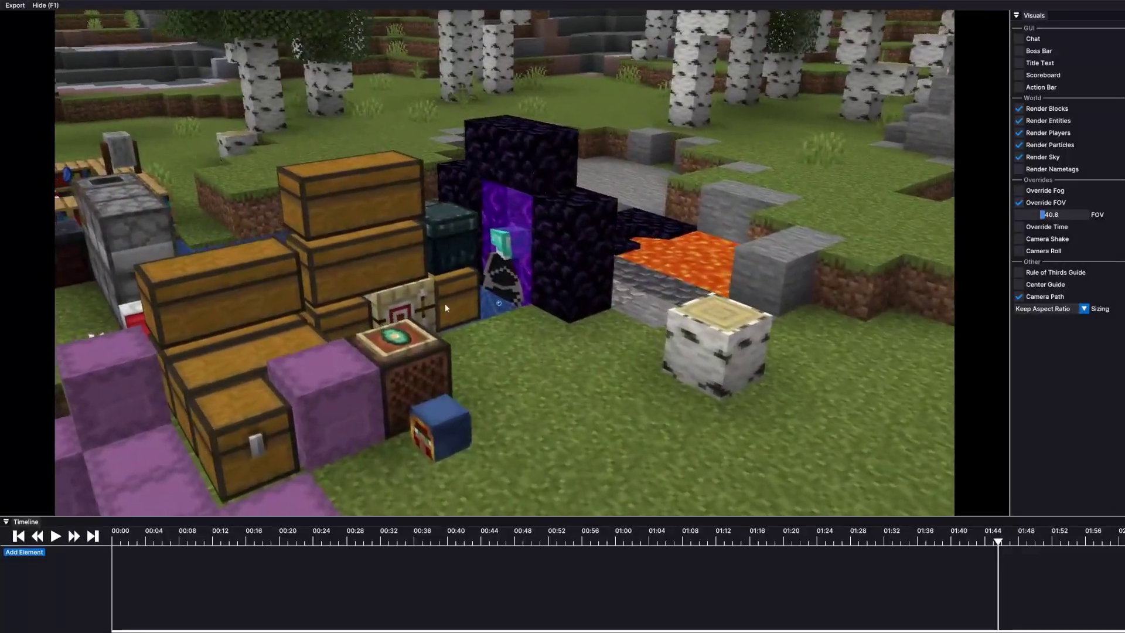
click(23, 552)
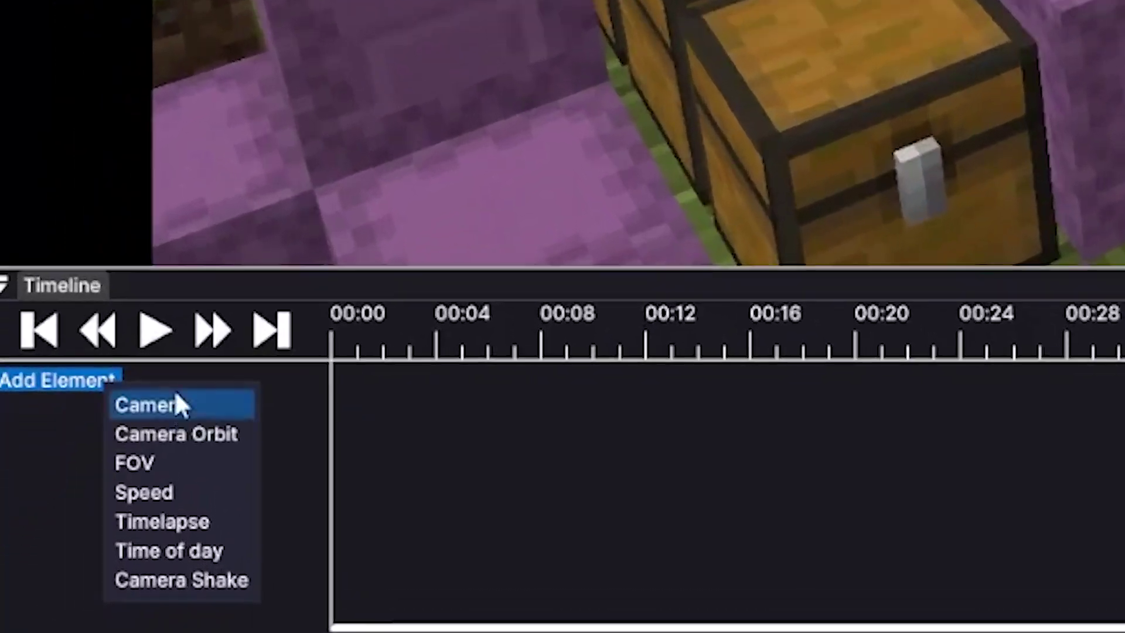
click(177, 405)
click(237, 380)
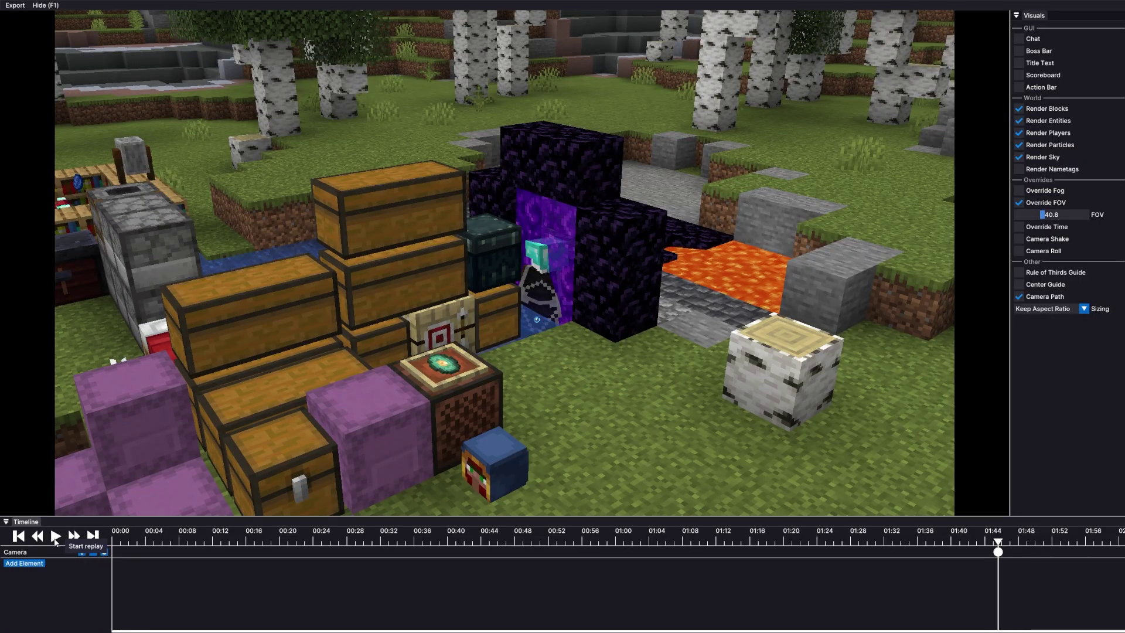
- Advance the replay to about 01:47 and add a second camera keyframe from a low viewpoint facing the player and chests
click(55, 536)
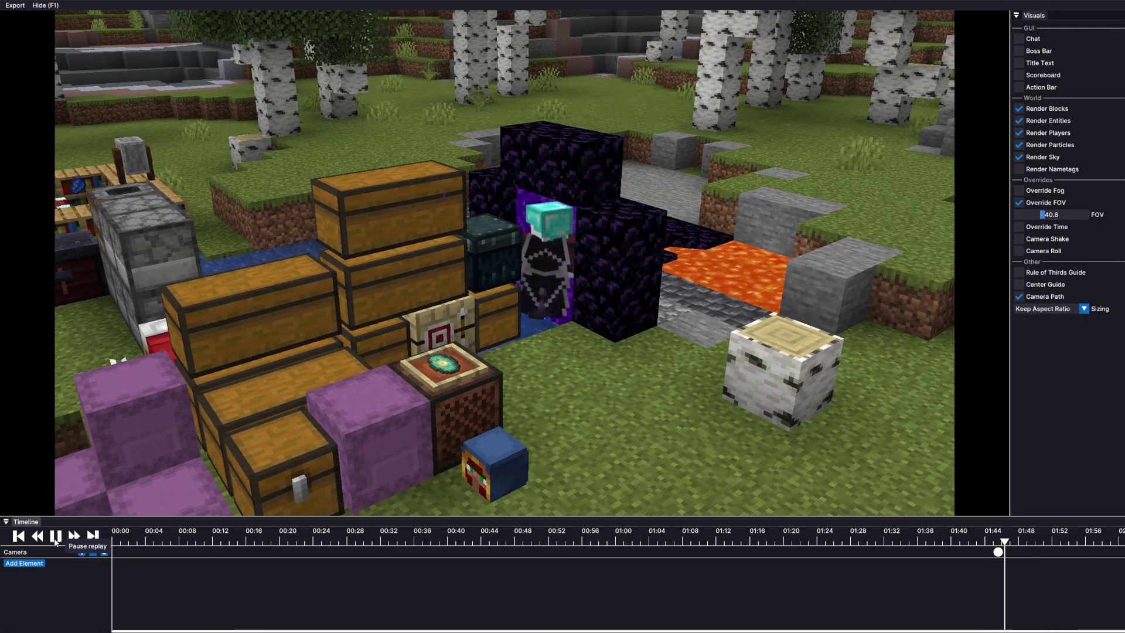
key(s)
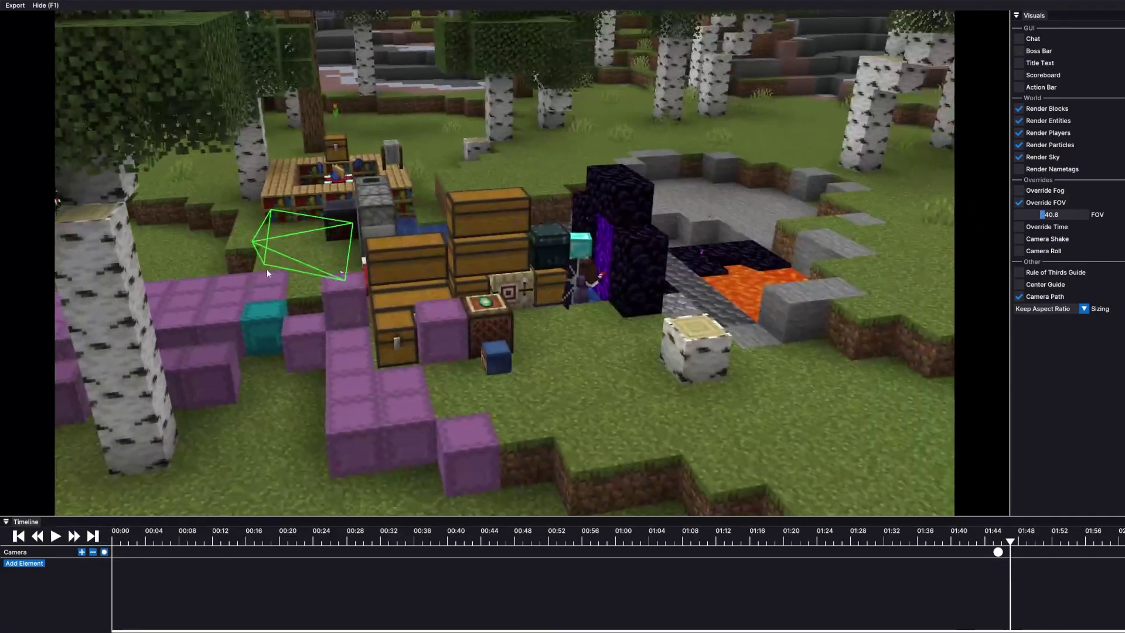
click(57, 536)
click(57, 536)
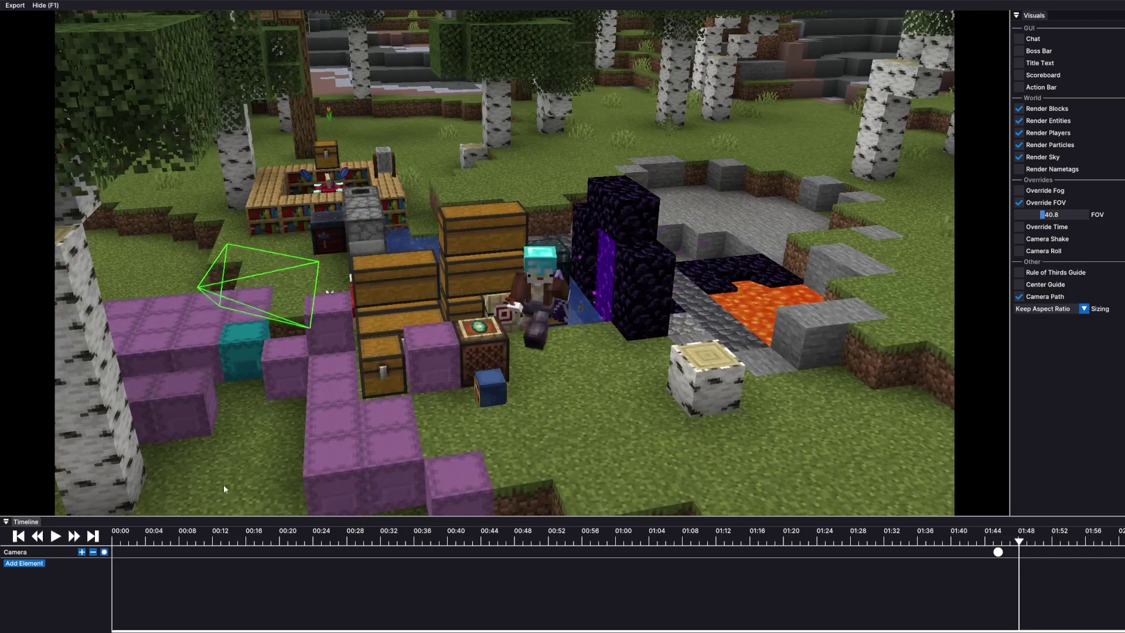
click(224, 484)
key(s)
key(shift)
key(w)
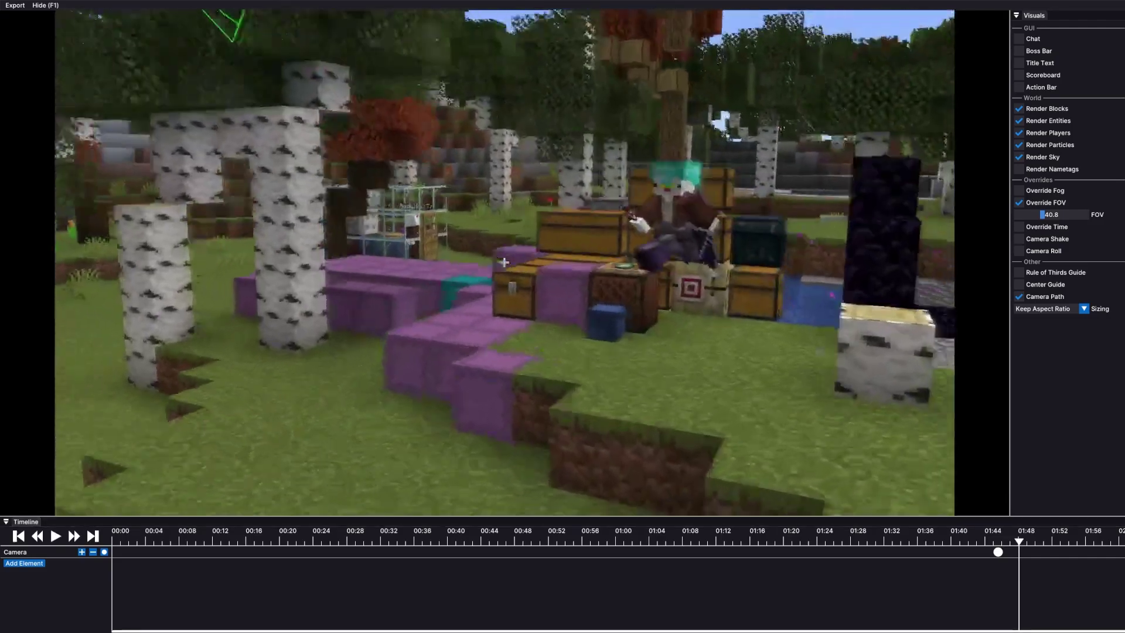
key(Escape)
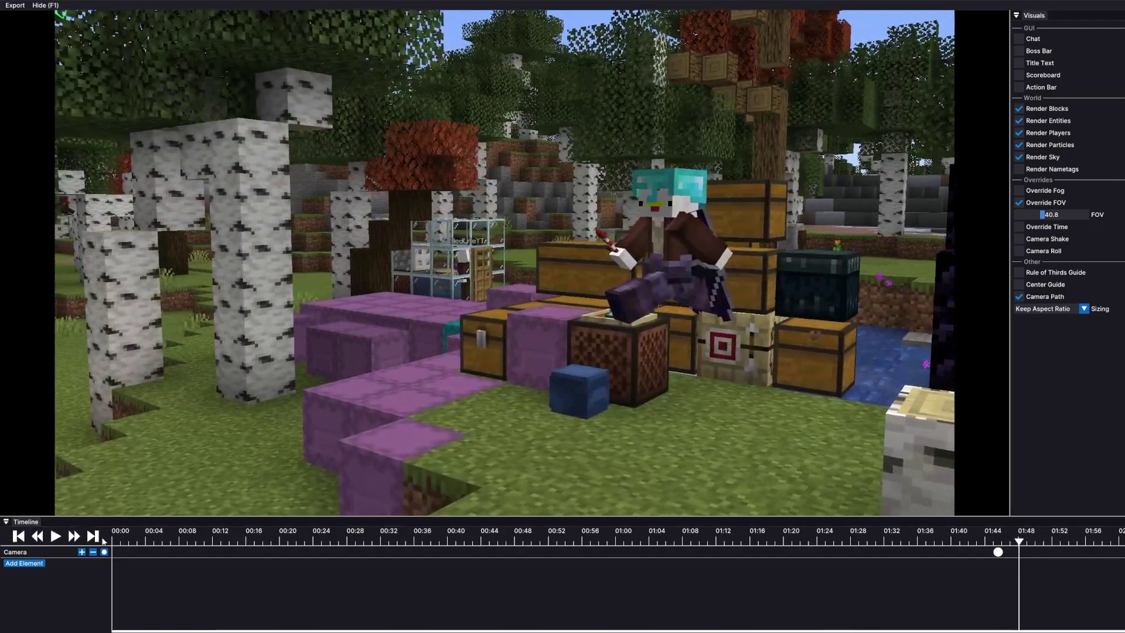
click(998, 552)
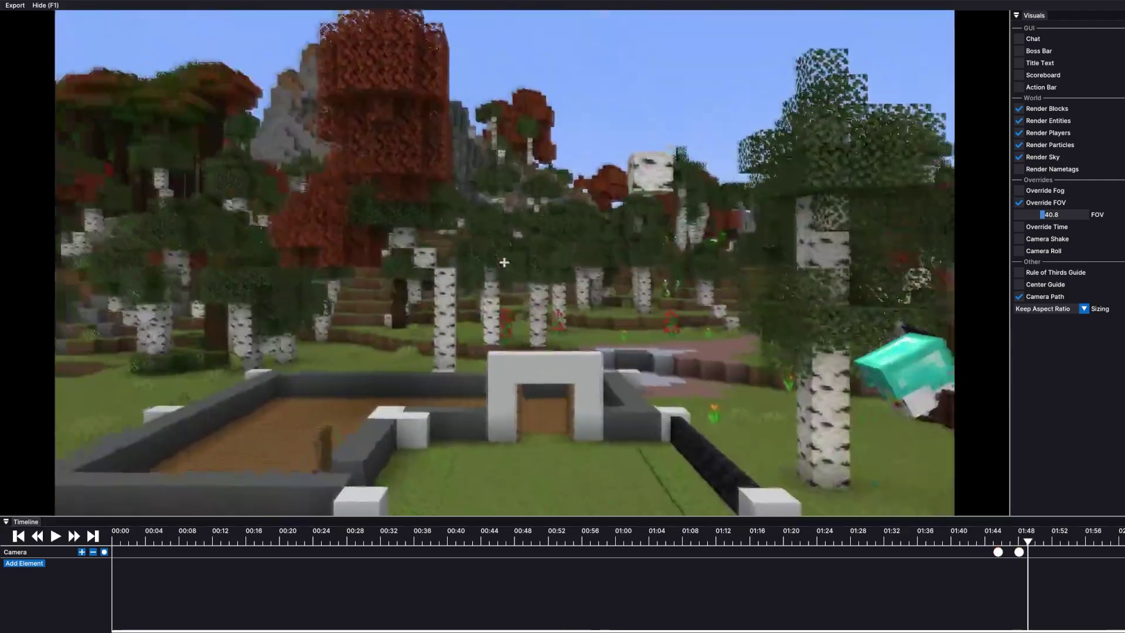
- Center the flying player using the Rule of Thirds Guide, add a third camera keyframe at about 01:48, and turn the guide off
key(d)
key(d)
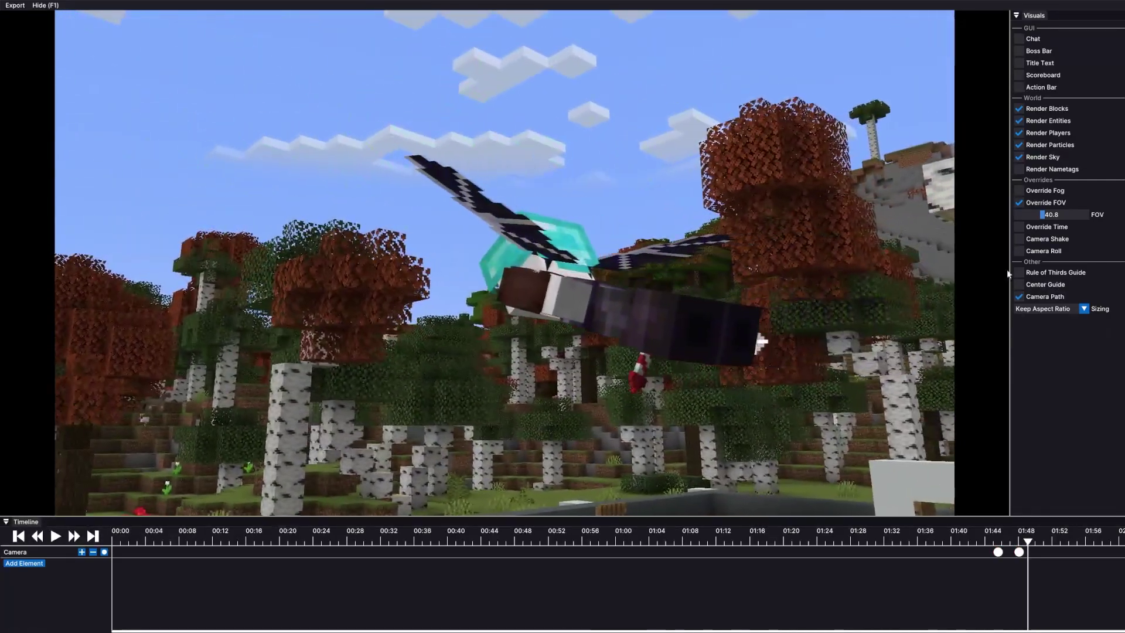
click(1019, 273)
key(d)
drag(821, 282, 504, 263)
key(shift)
key(space)
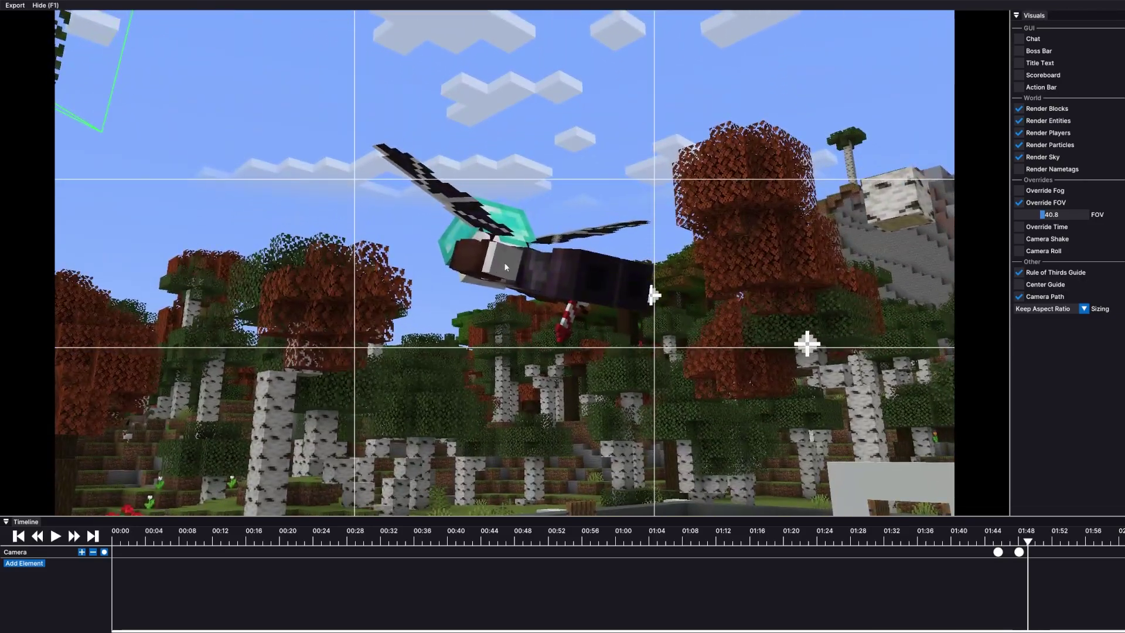
click(83, 554)
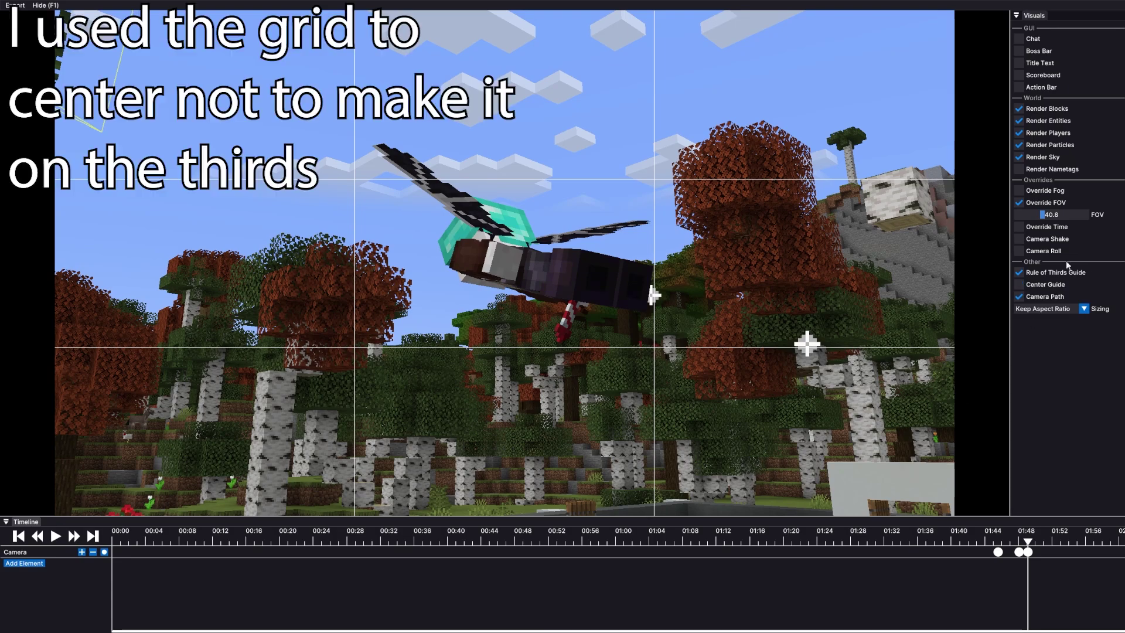
click(1019, 296)
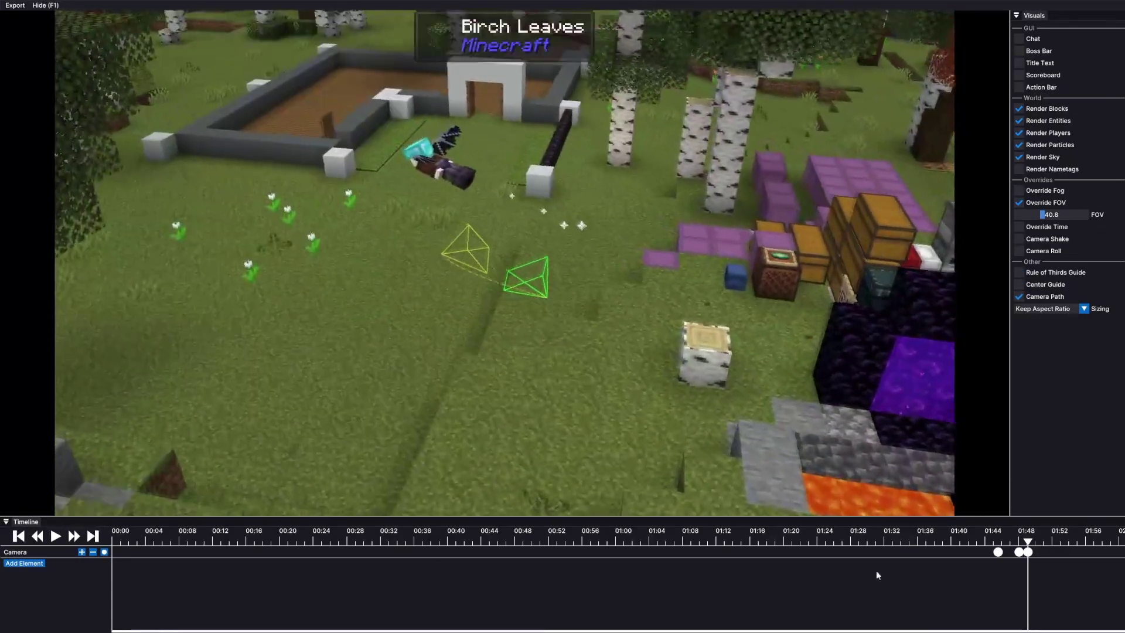
- Play back the camera path from the first keyframe at about 01:45 to past the last one
click(998, 539)
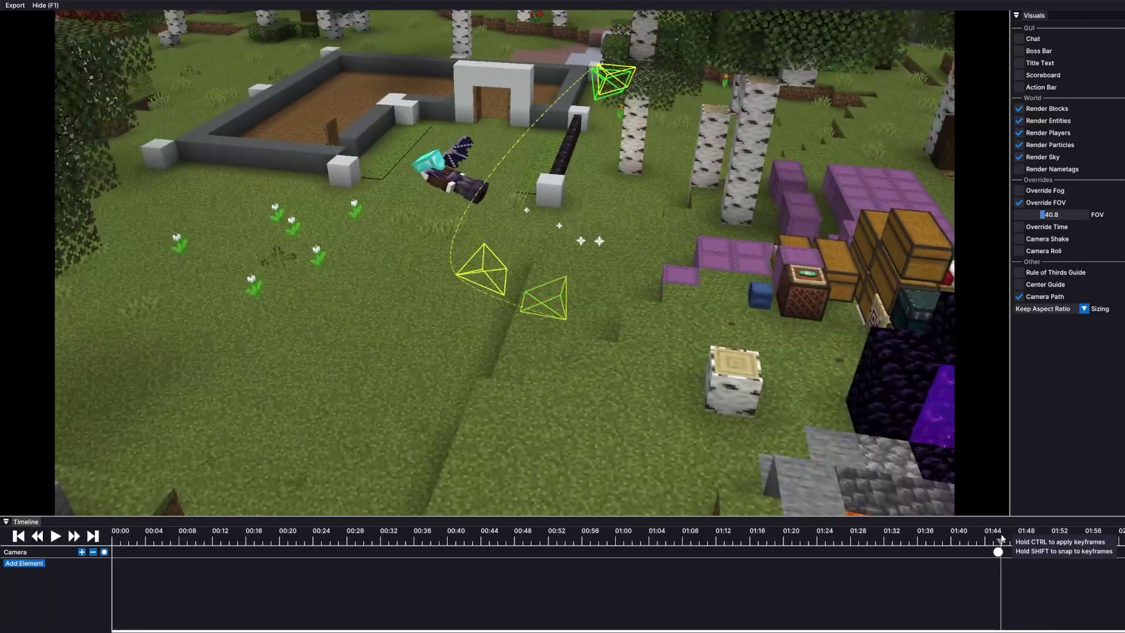
mouse_move(998, 538)
mouse_down()
mouse_move(985, 539)
mouse_move(1022, 540)
mouse_move(998, 543)
mouse_up()
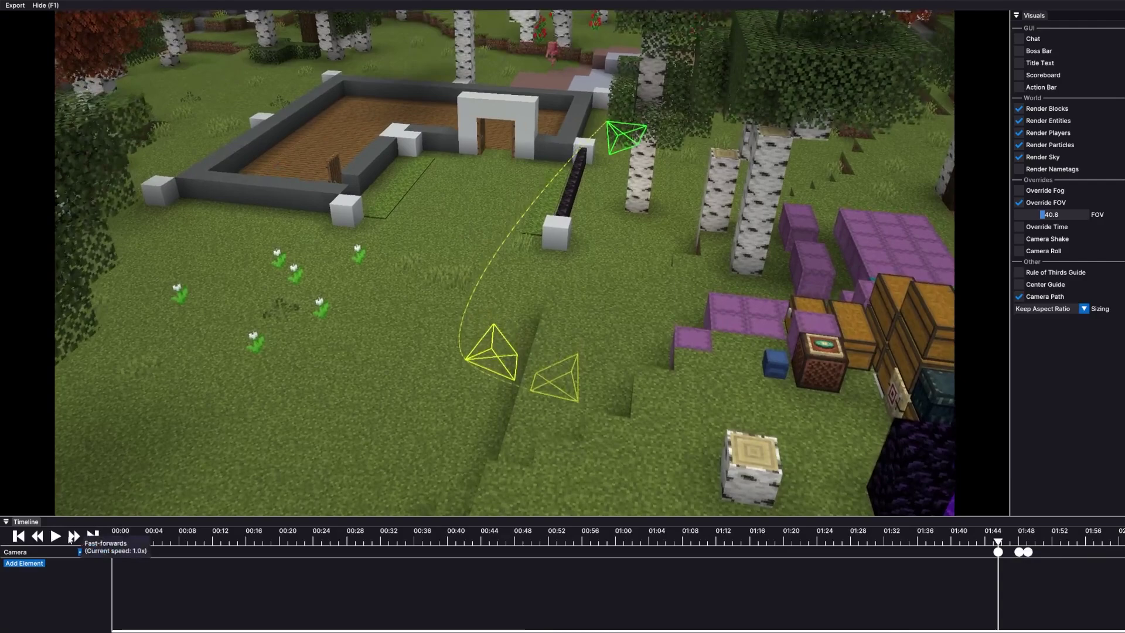
click(54, 536)
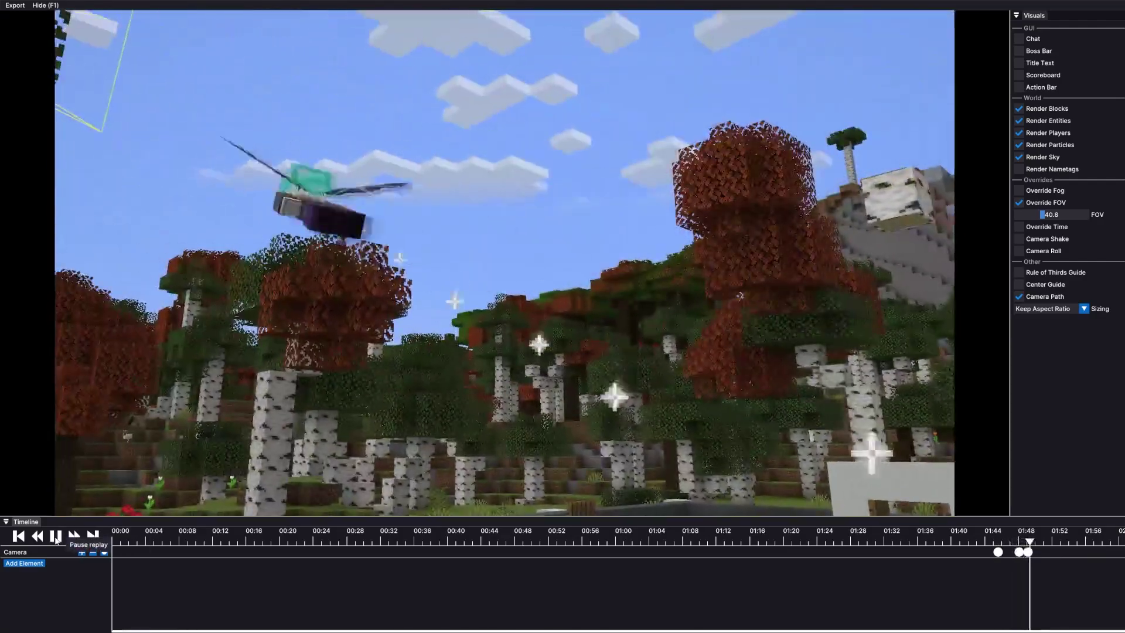
click(56, 537)
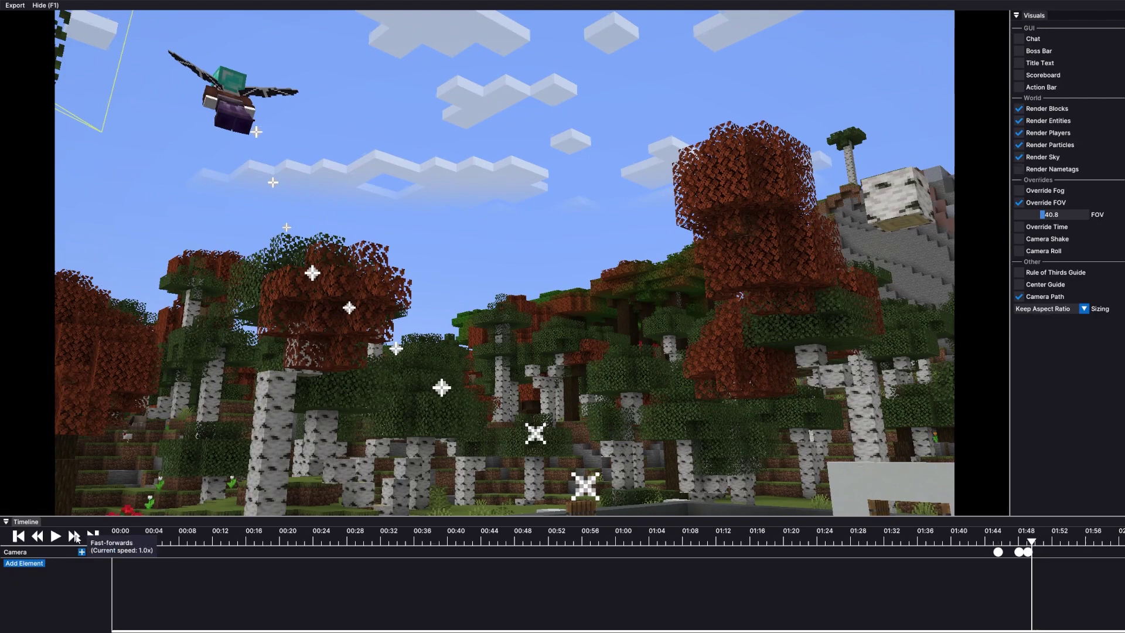
click(55, 537)
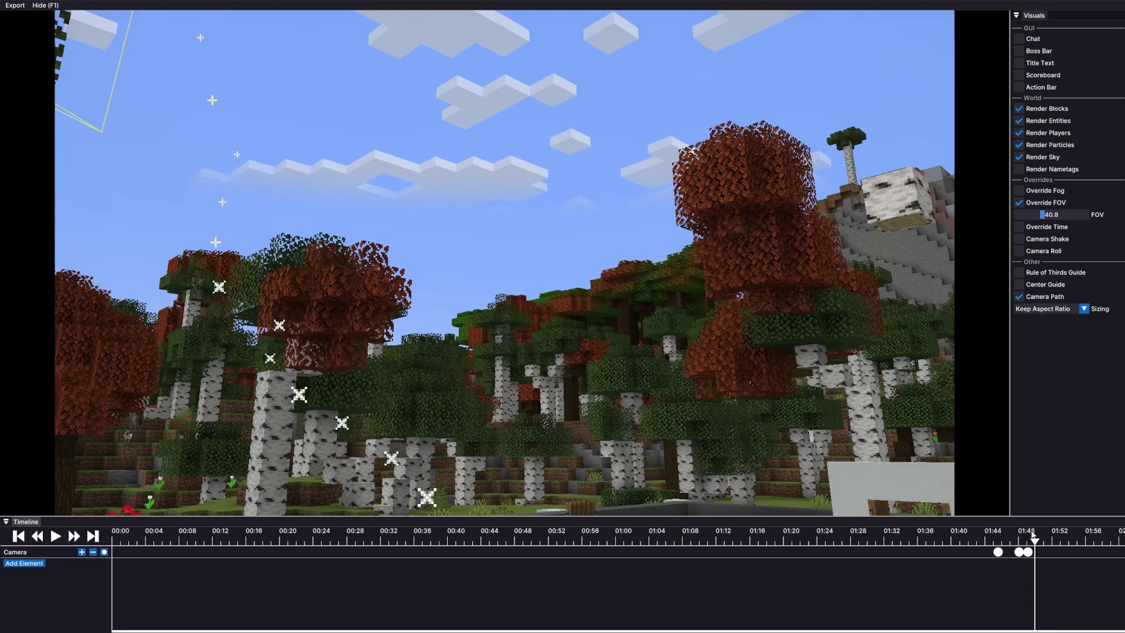
- Set the middle camera keyframe's interpolation type to Ease In/Out
click(1020, 553)
click(1065, 567)
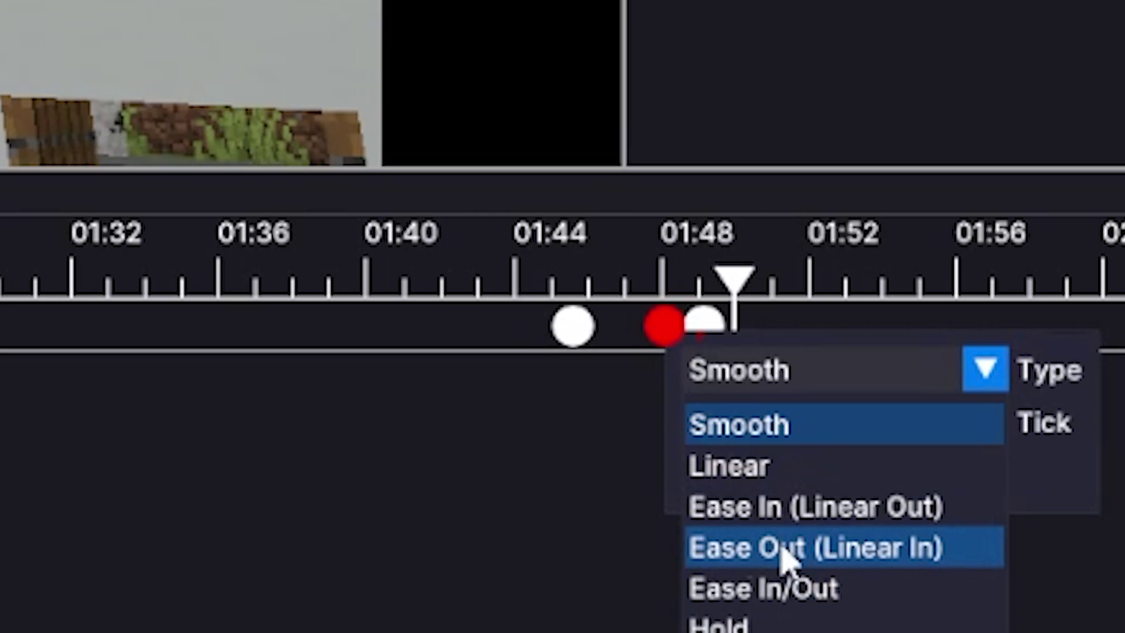
click(785, 586)
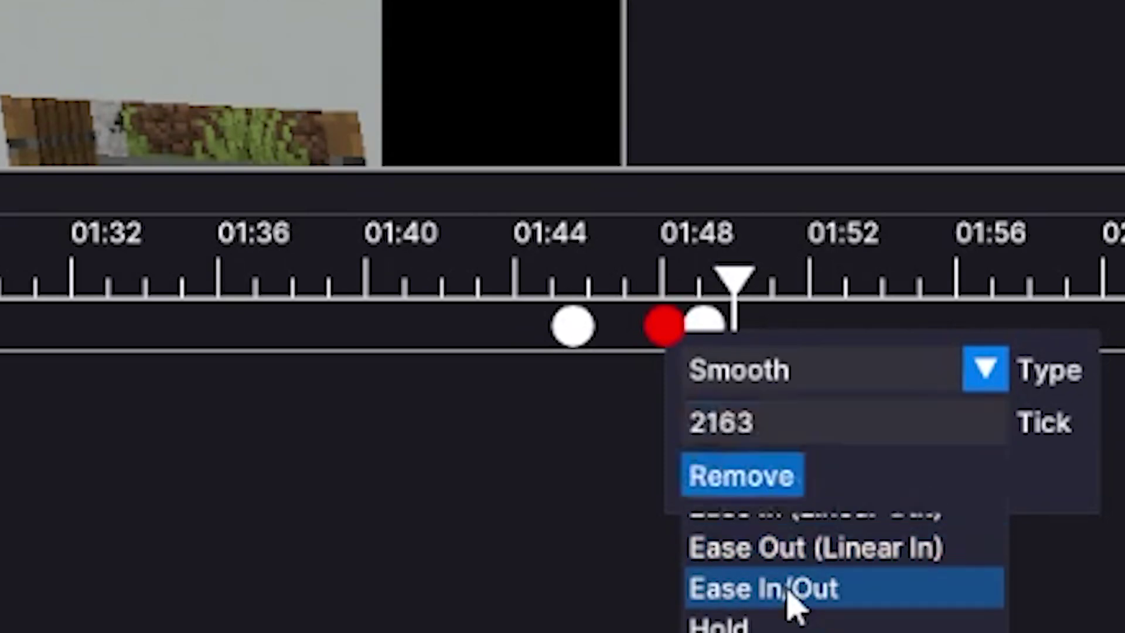
click(610, 483)
- Replay the shot twice from the first camera keyframe to check the eased movement
click(584, 271)
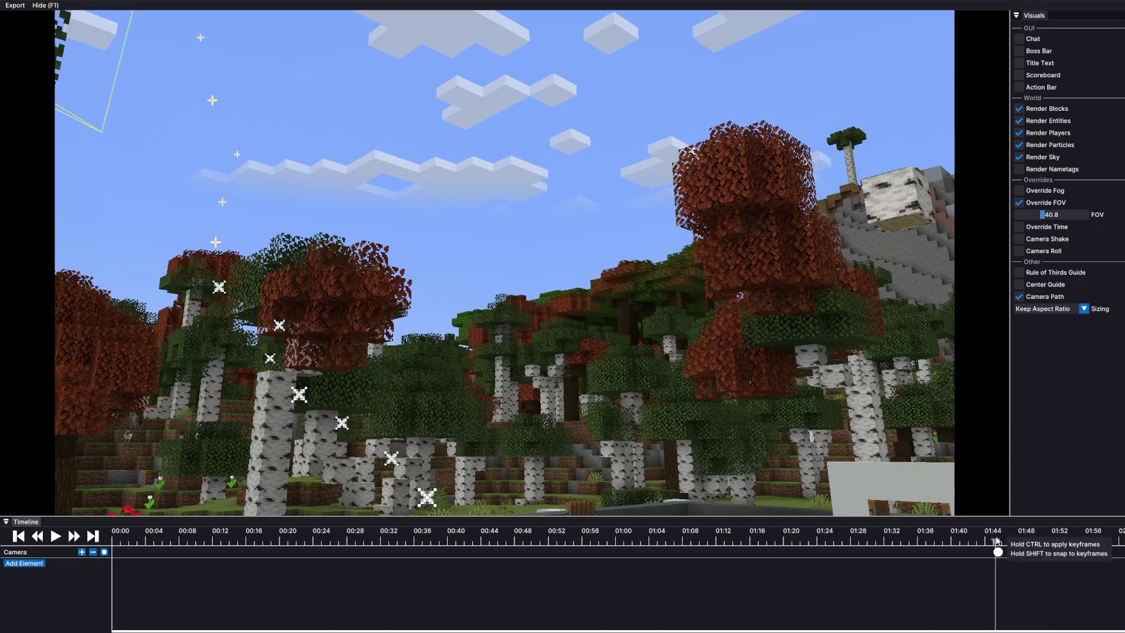
drag(997, 541, 995, 549)
click(56, 536)
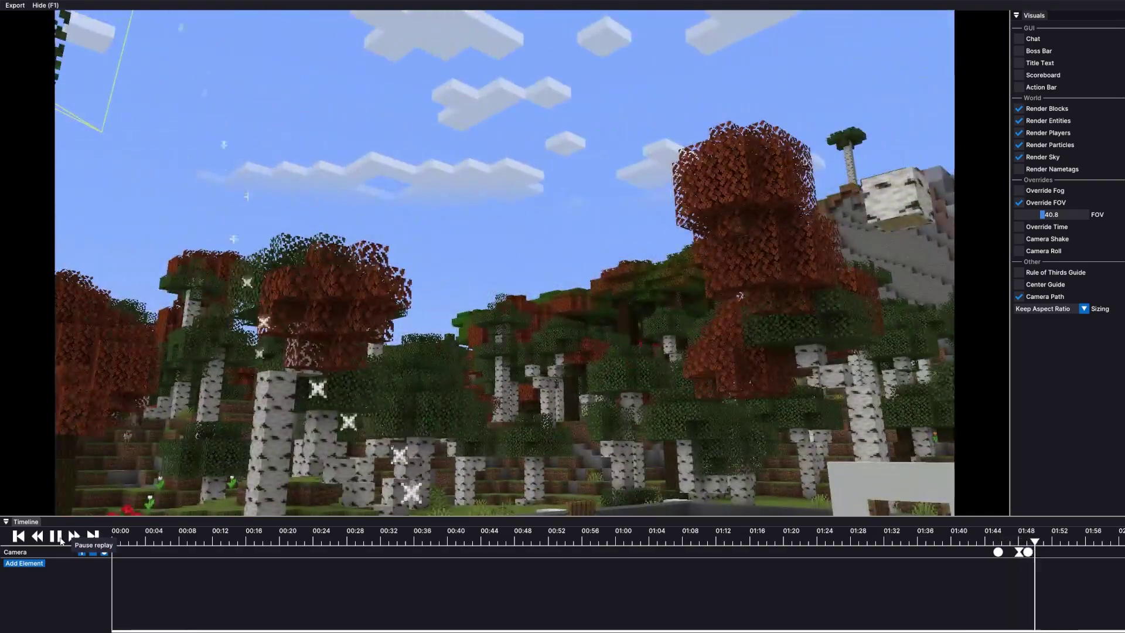
click(56, 537)
mouse_move(1037, 548)
mouse_down()
mouse_move(1021, 542)
mouse_move(1031, 542)
mouse_up()
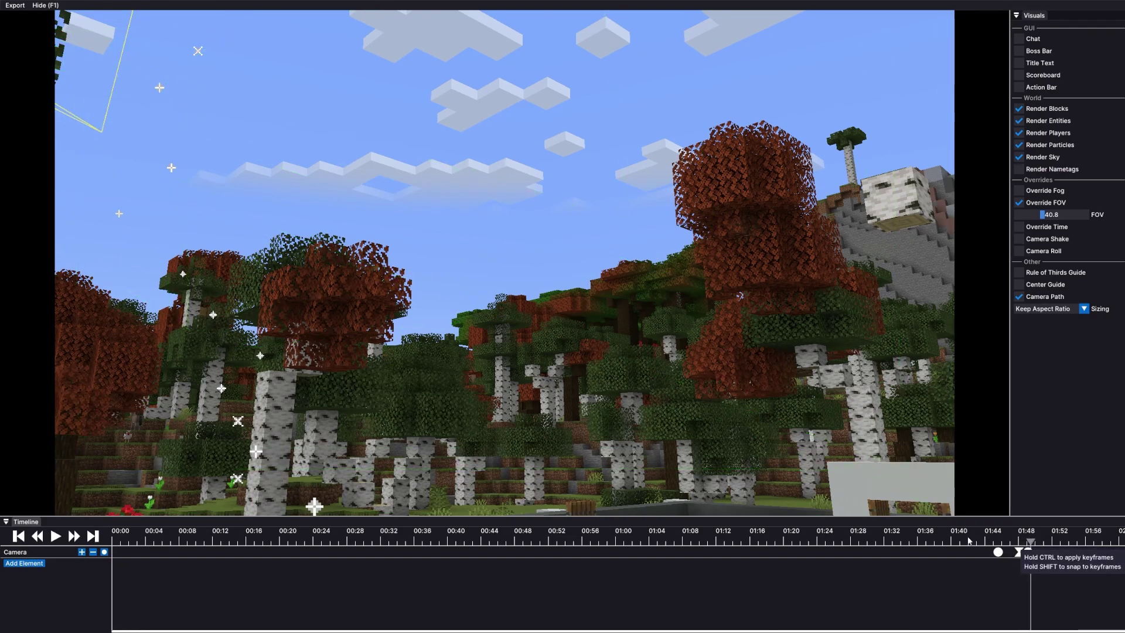
click(999, 542)
click(56, 536)
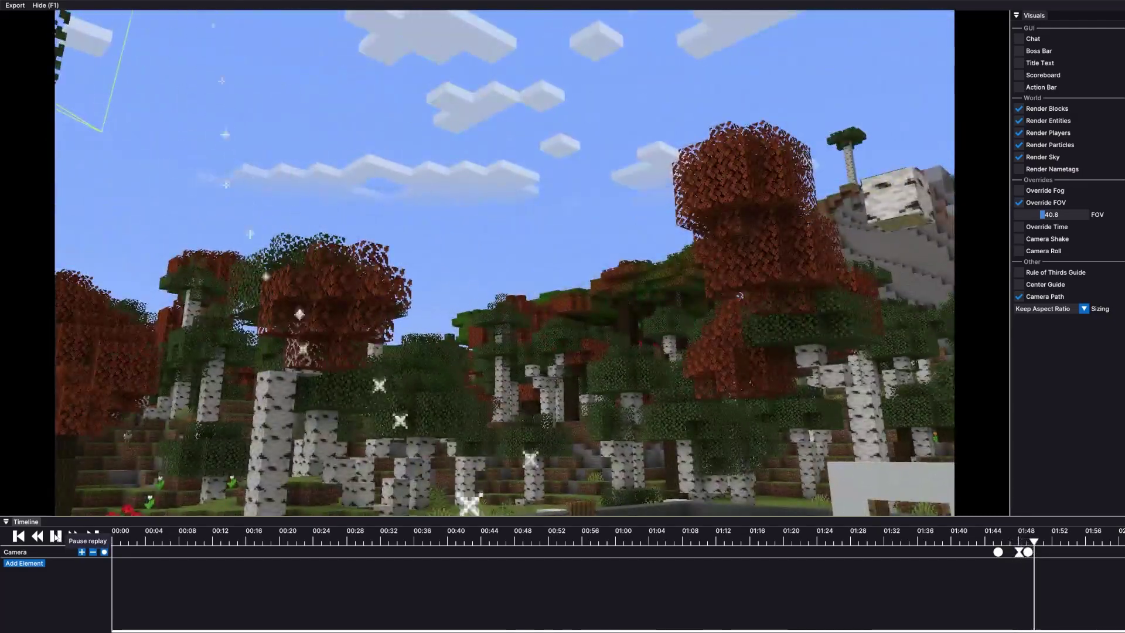
click(56, 536)
- Play the shot from the first keyframe in short stretches, pausing between the middle and last camera keyframes
click(24, 563)
click(94, 592)
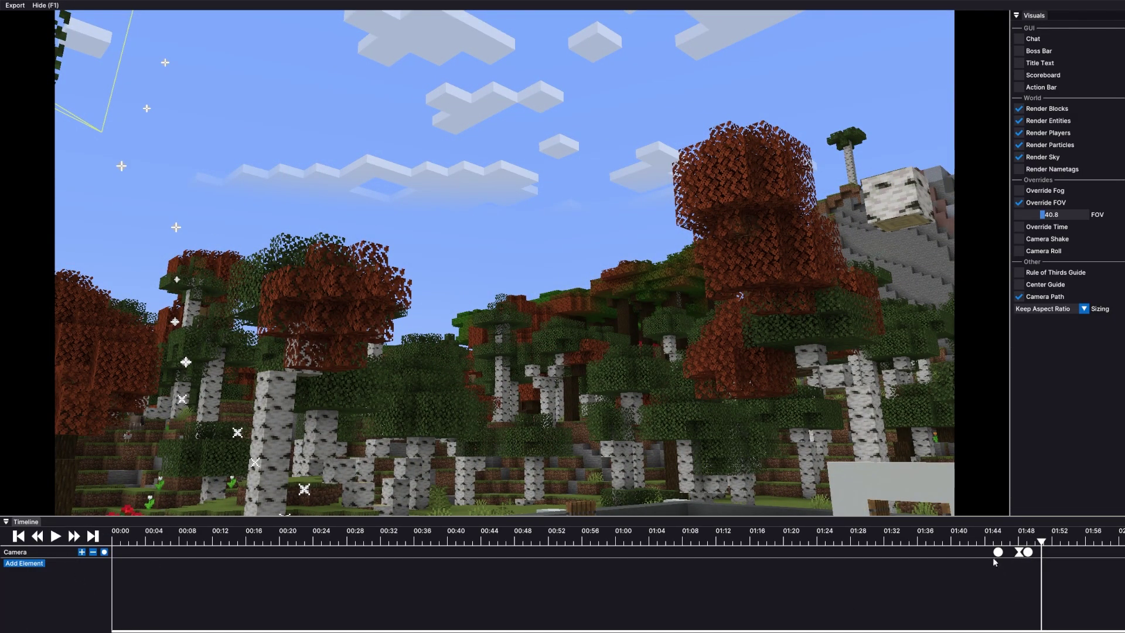
drag(1010, 540, 999, 540)
click(56, 536)
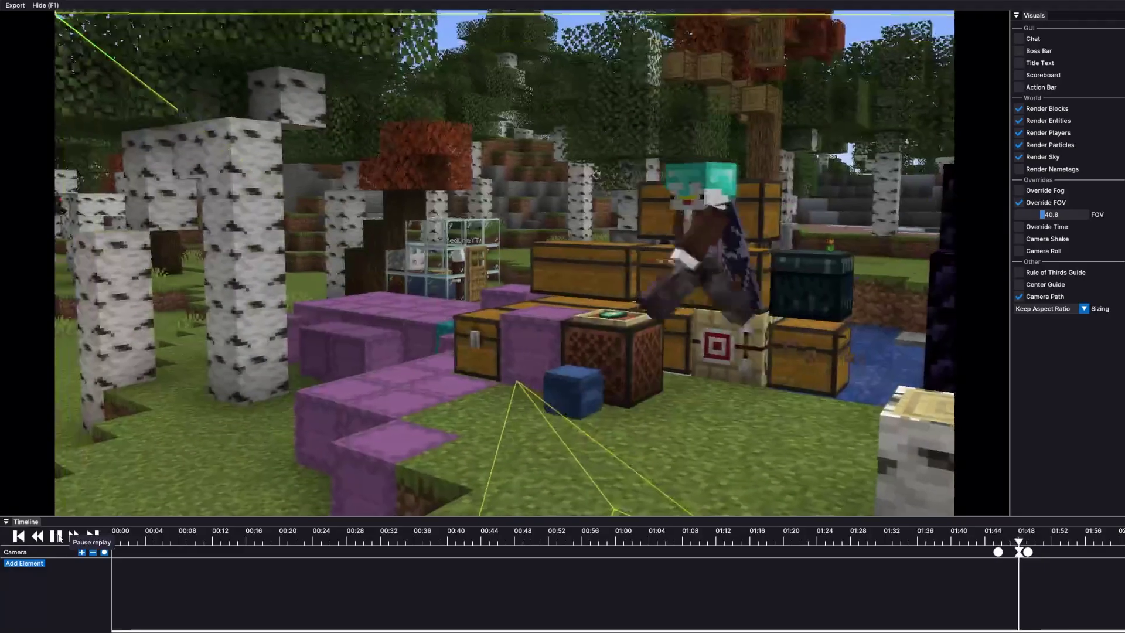
click(57, 537)
click(58, 540)
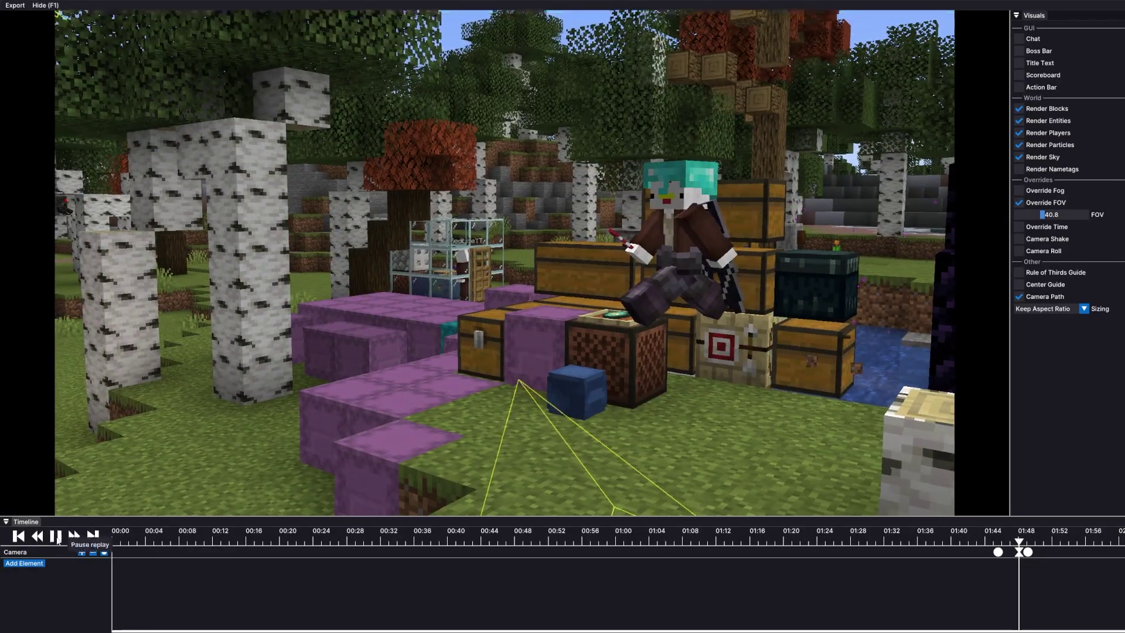
click(59, 539)
click(58, 539)
click(58, 539)
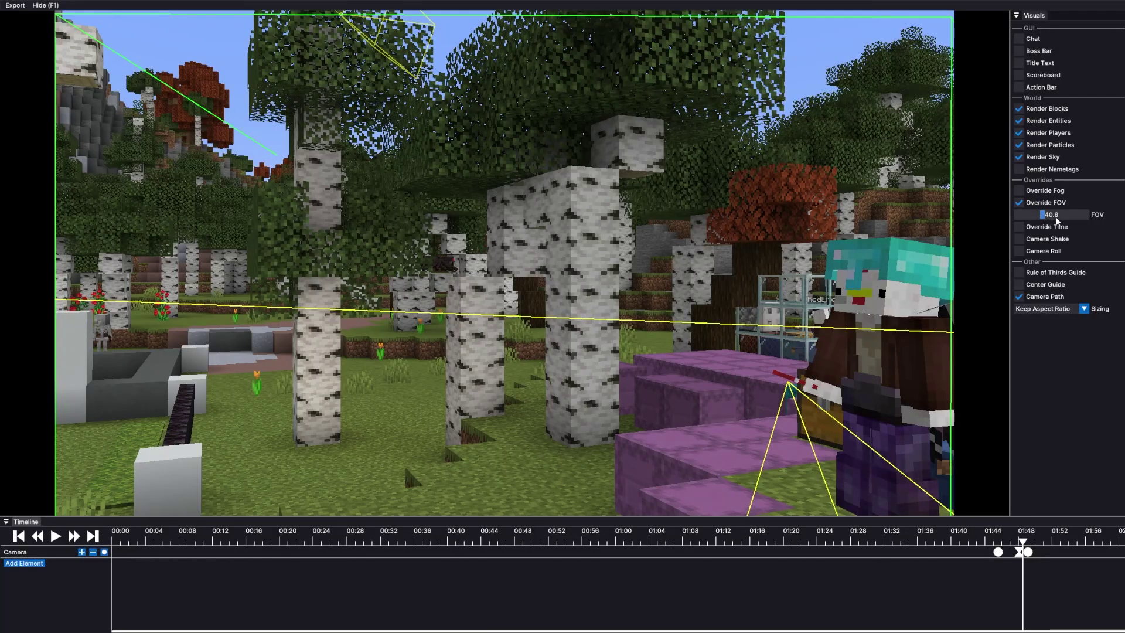
- Add an FOV track, set the FOV override to 110, and add an FOV keyframe at the last camera keyframe
click(37, 564)
click(45, 587)
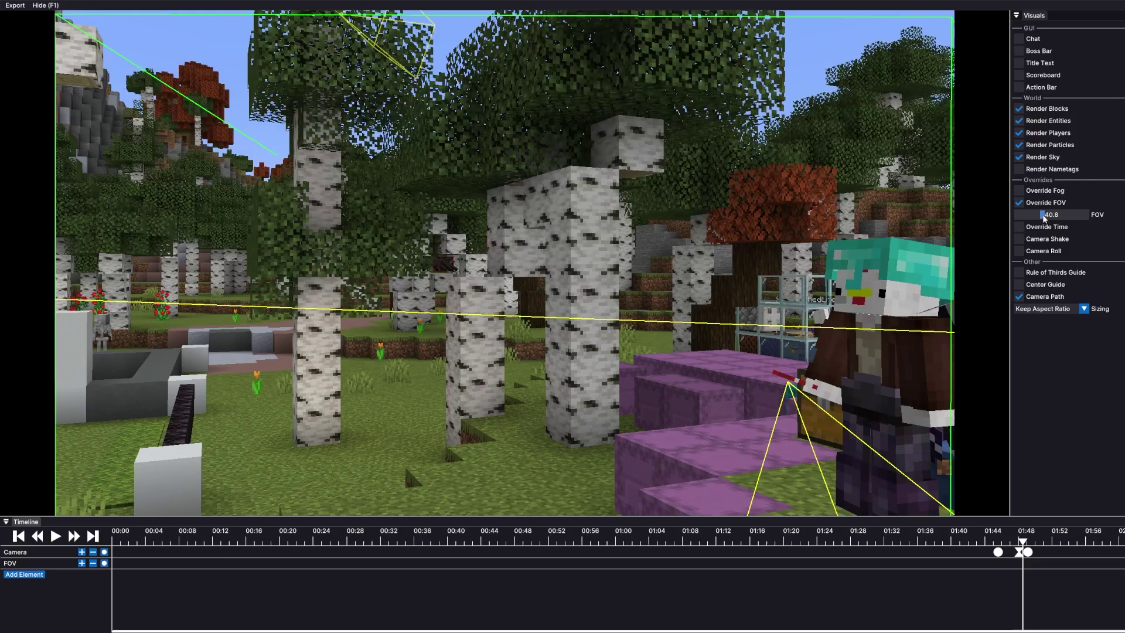
drag(1044, 217, 1092, 227)
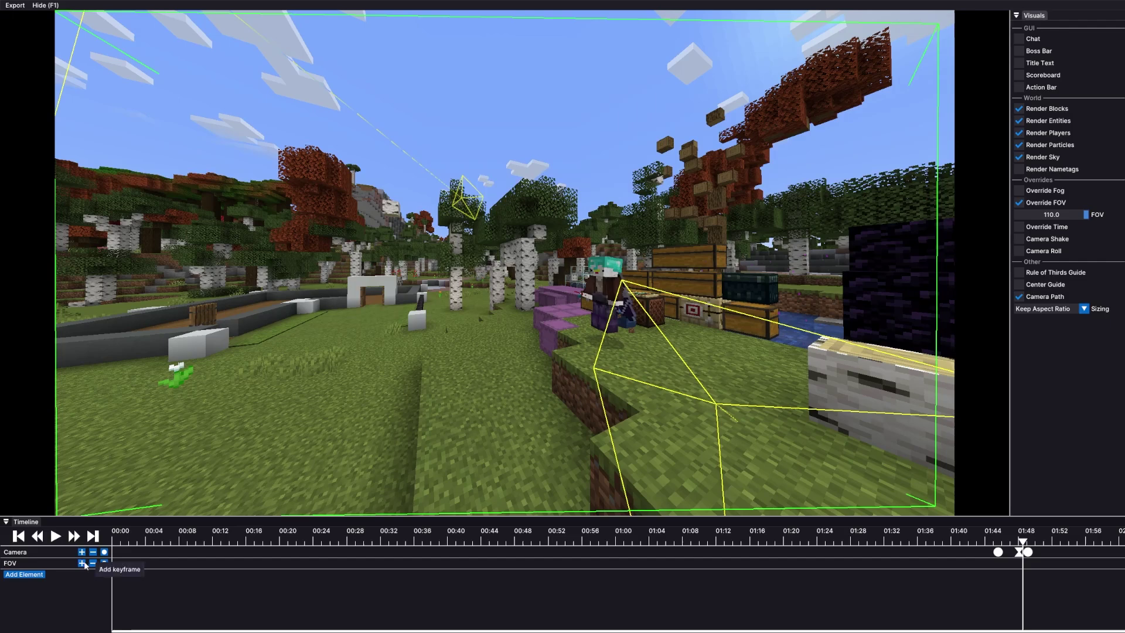
click(1028, 553)
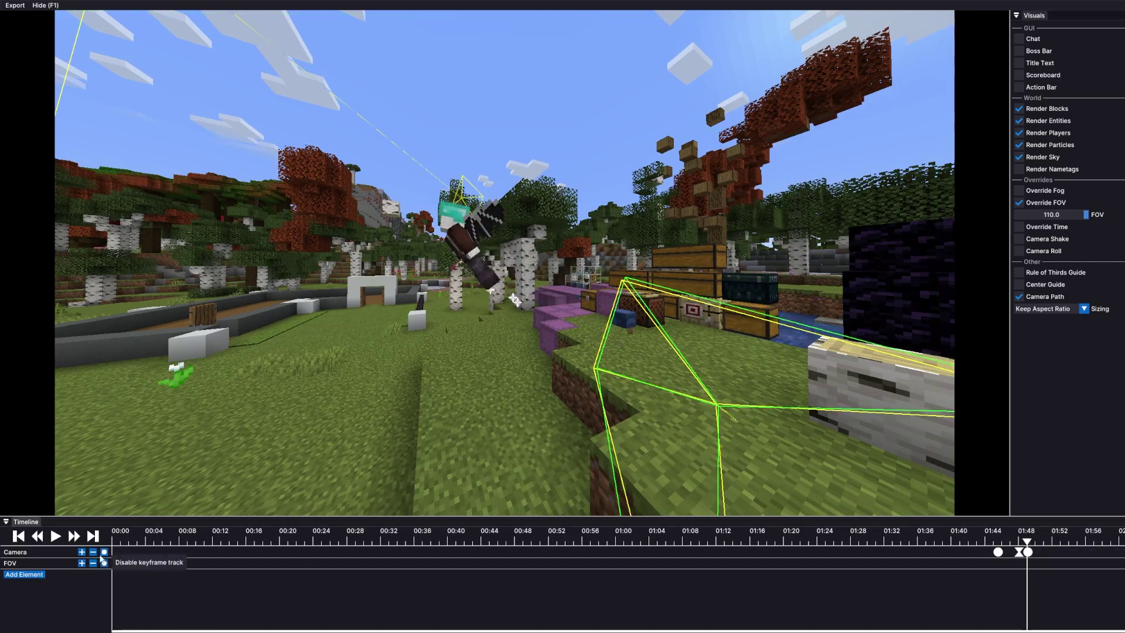
click(81, 563)
click(92, 583)
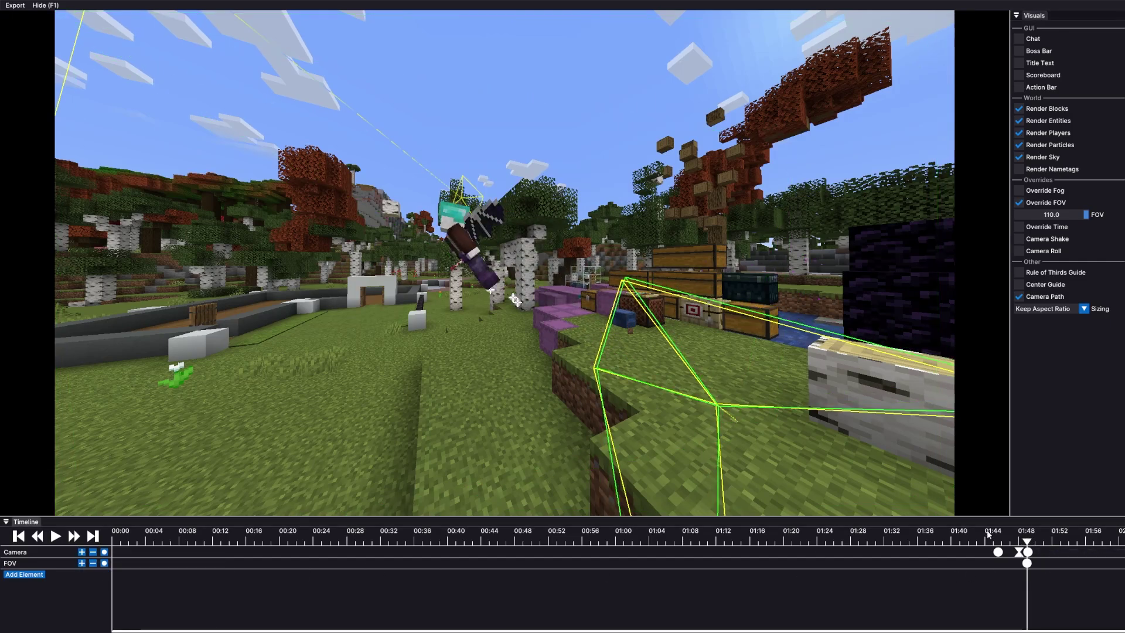
- Set the FOV override to 49.6 at the first camera keyframe and add an FOV keyframe there
click(999, 538)
drag(1085, 215, 1048, 217)
click(82, 564)
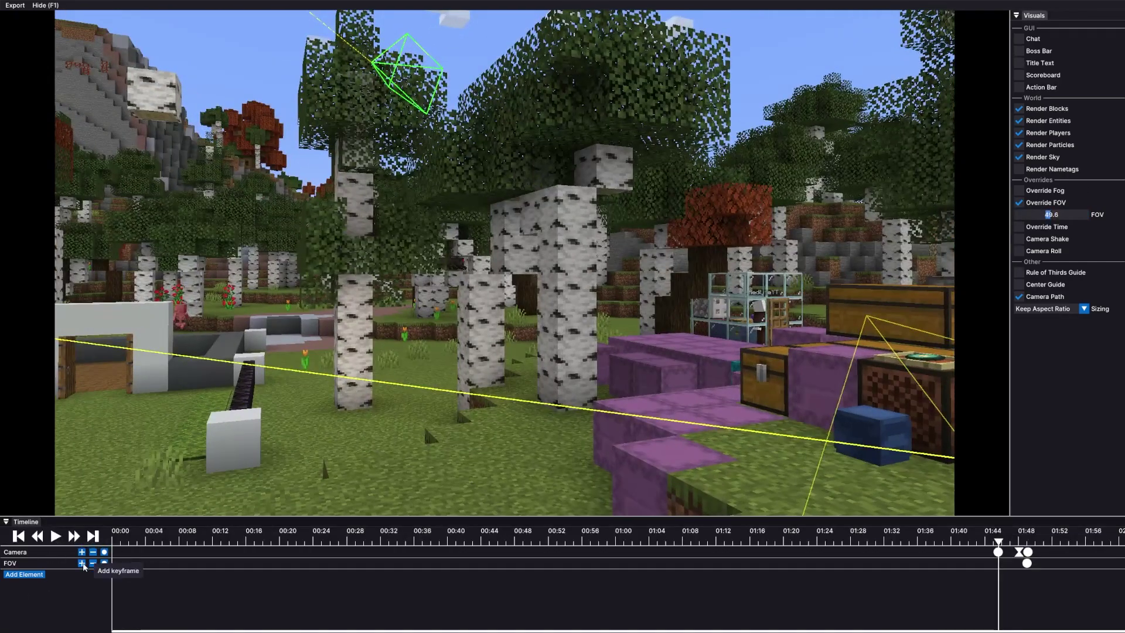
click(94, 584)
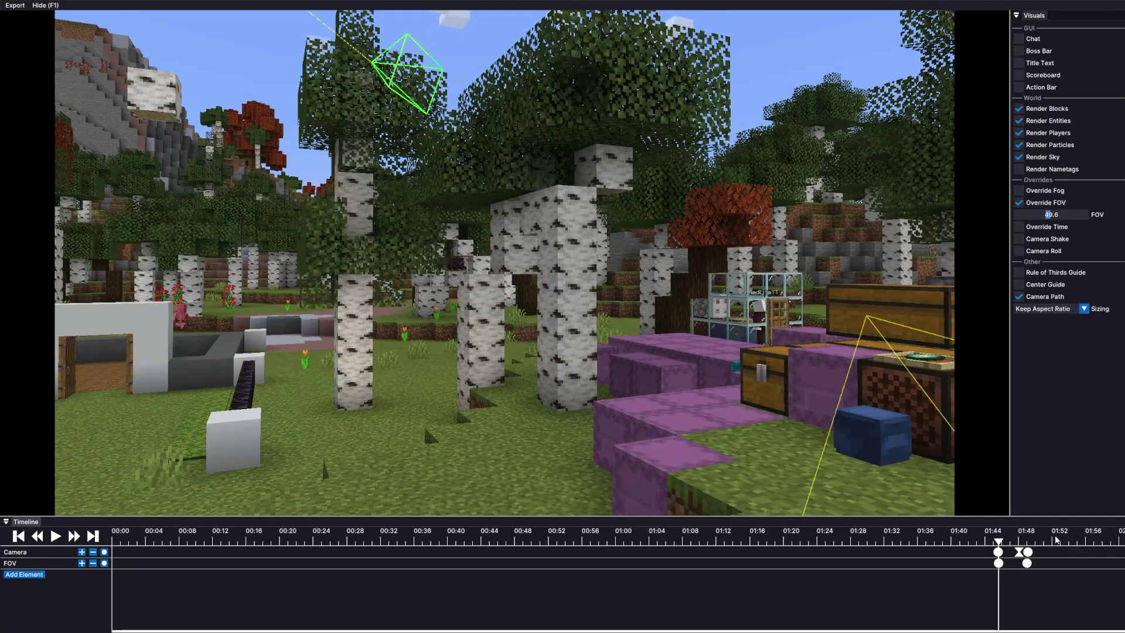
- Play the shot from just before the first keyframe past the last one to check the FOV change
drag(1000, 538, 997, 540)
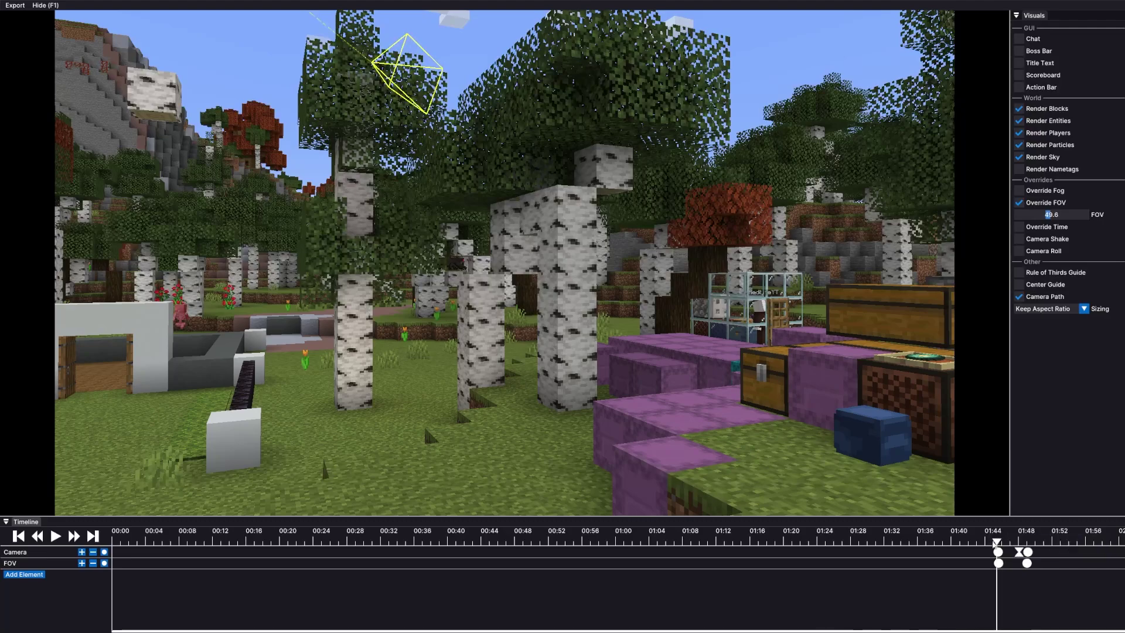
click(52, 538)
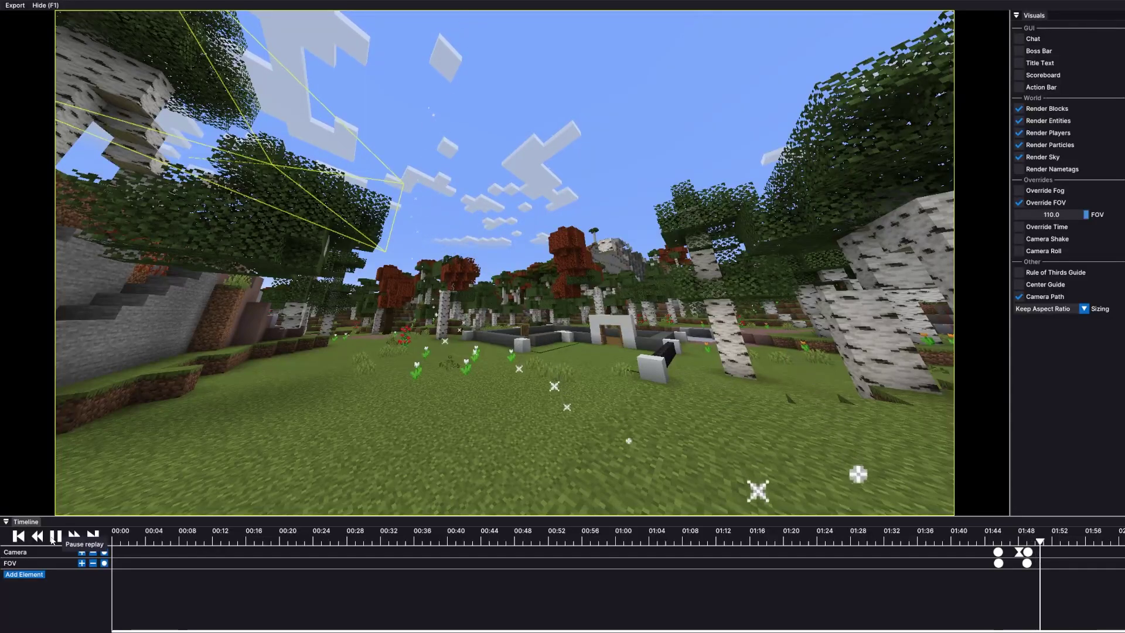
click(52, 540)
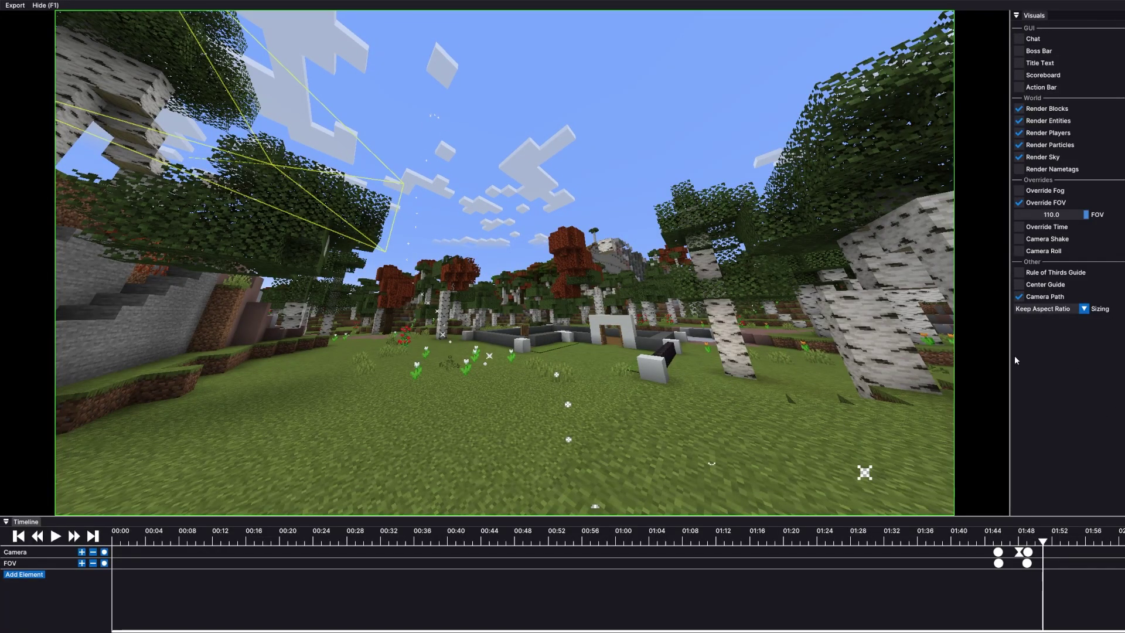
- Turn on the rule-of-thirds guide and, at the last camera keyframe, override the world time with 21243
click(1020, 273)
click(1030, 543)
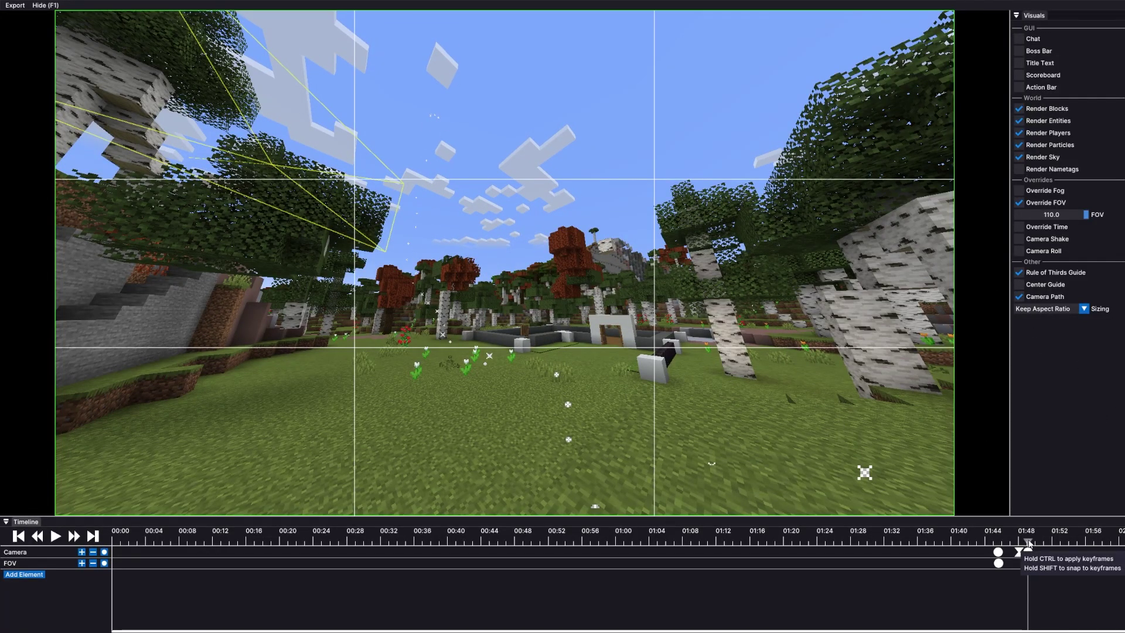
key(ctrl)
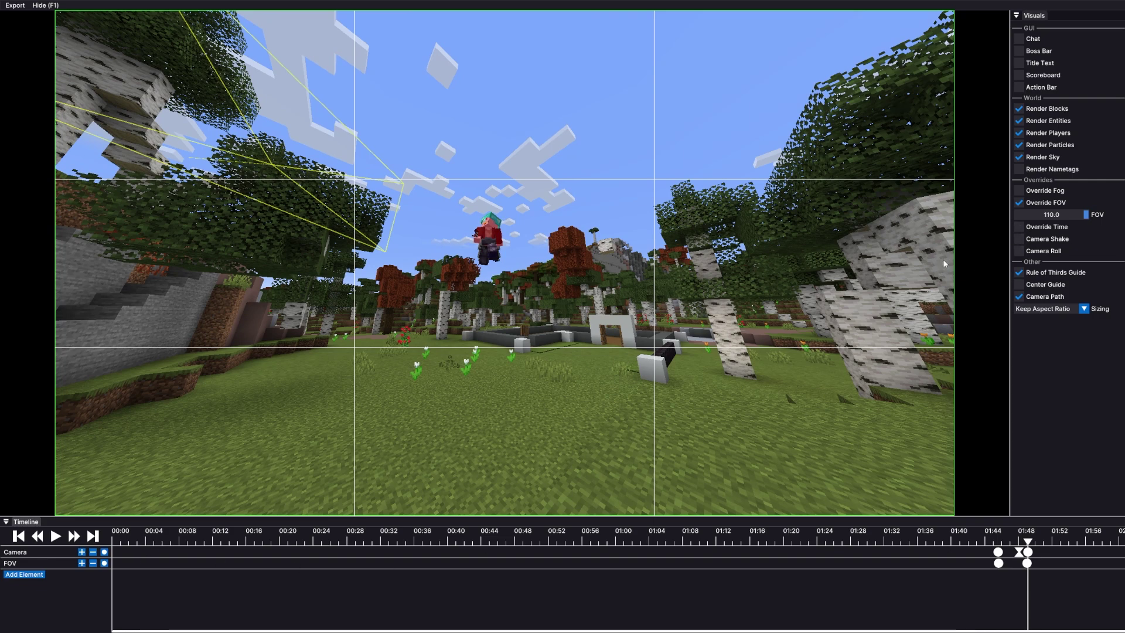
click(1046, 226)
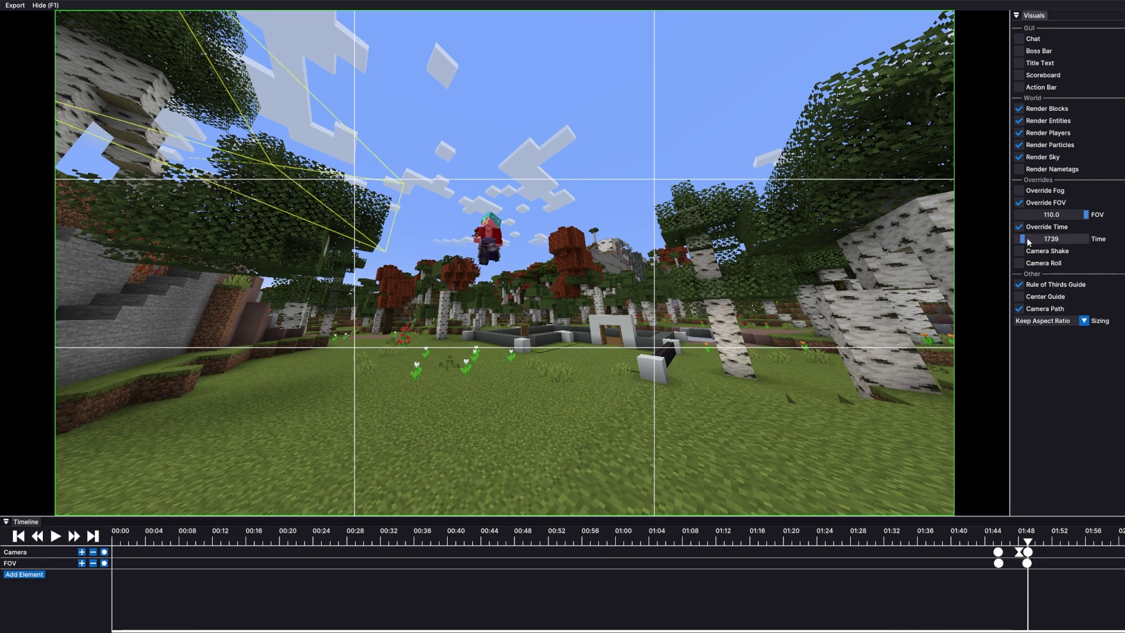
drag(1029, 240, 1079, 242)
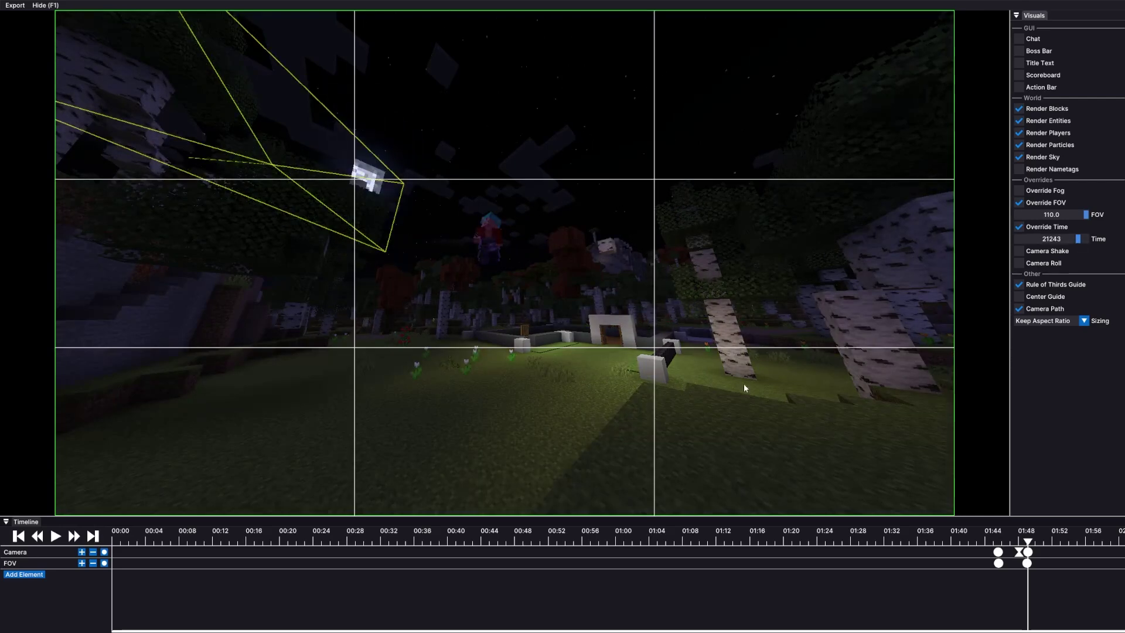
- Apply the ComplementaryUnbound_r5.2.2 + EuphoriaPatches_1.3.2 shader pack through the game's video settings
key(Escape)
click(406, 302)
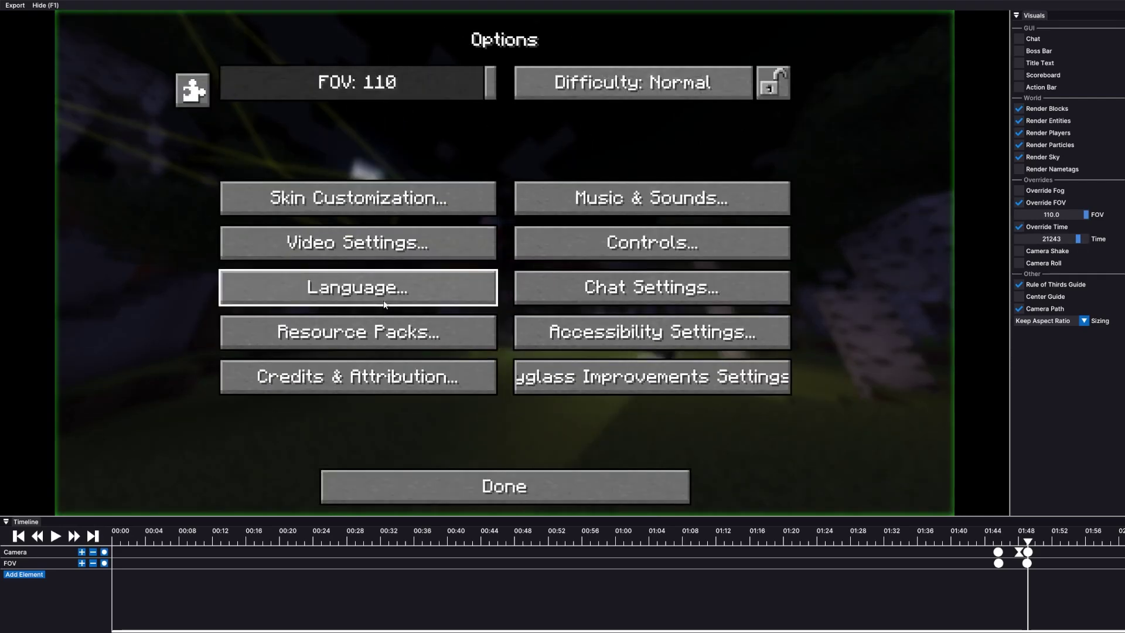
click(330, 242)
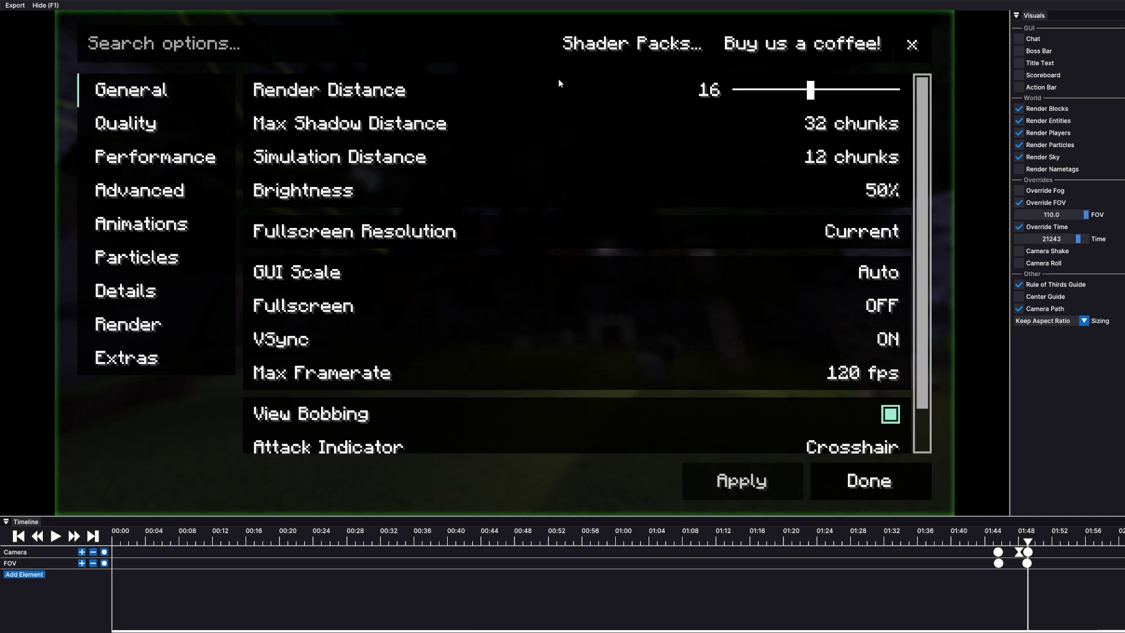
click(695, 45)
click(530, 139)
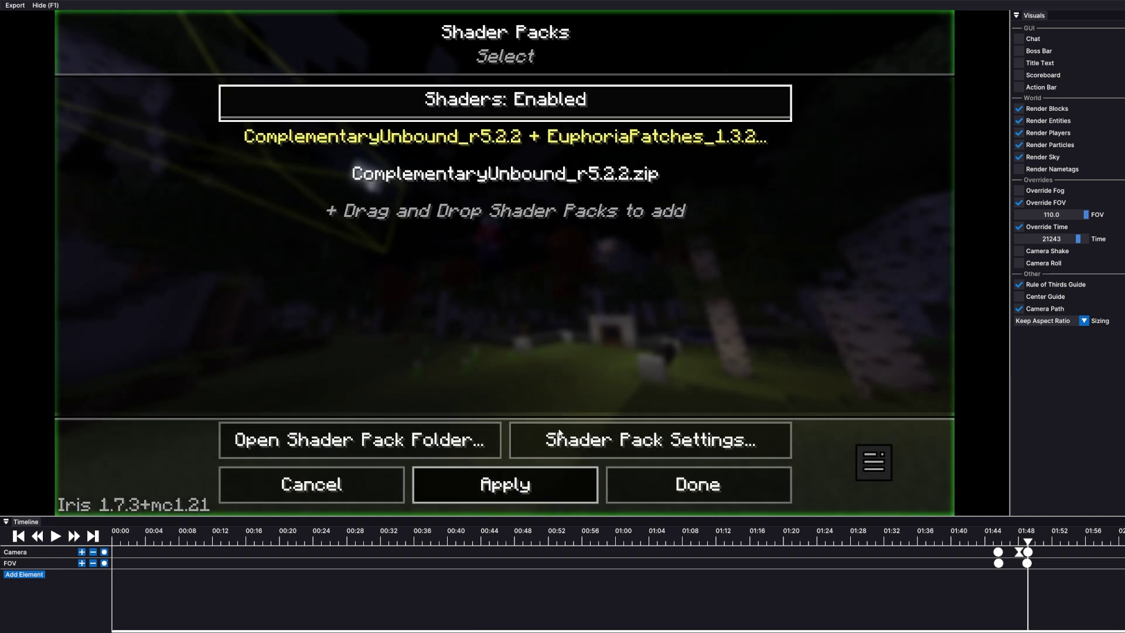
click(542, 487)
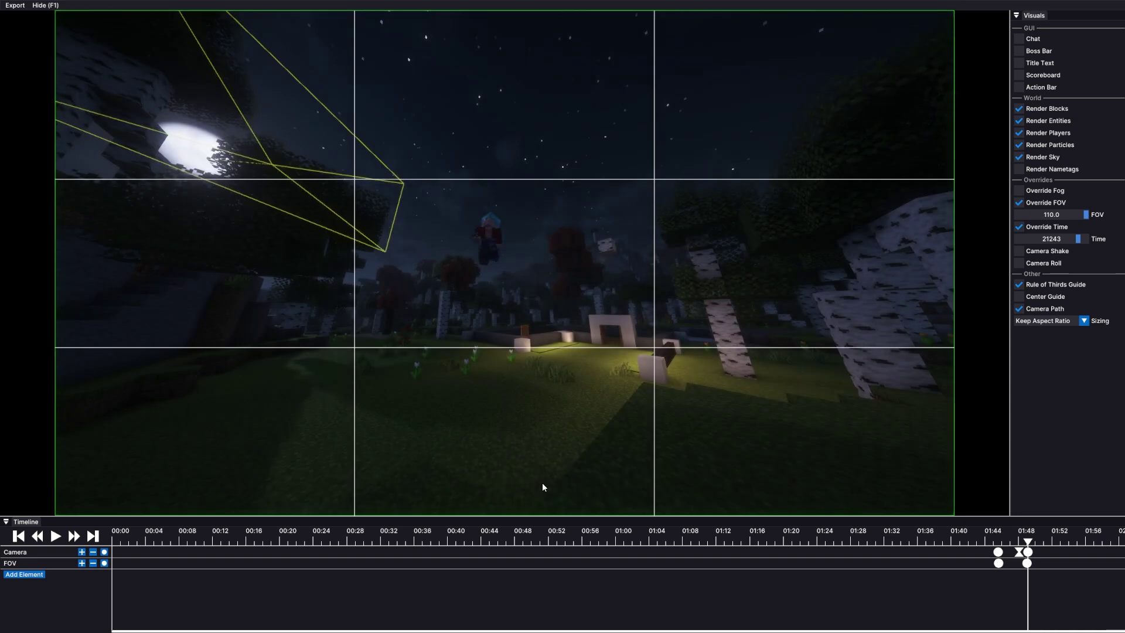
- Hide the blocks and entities in the rendered scene and show them again
click(1019, 108)
click(1020, 122)
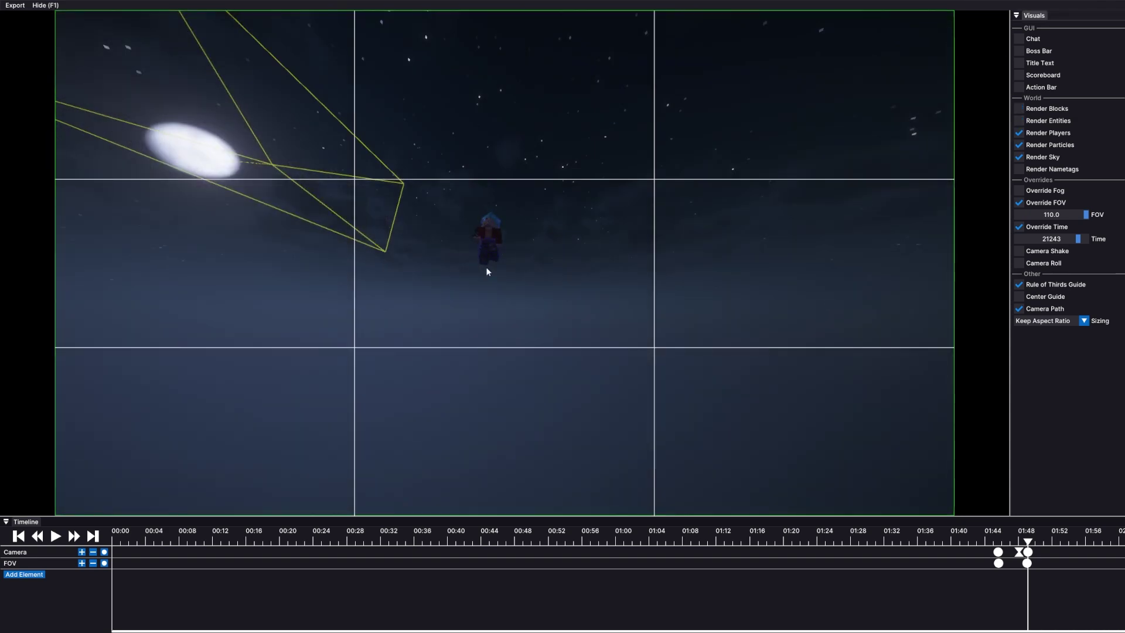
click(1019, 120)
click(1020, 108)
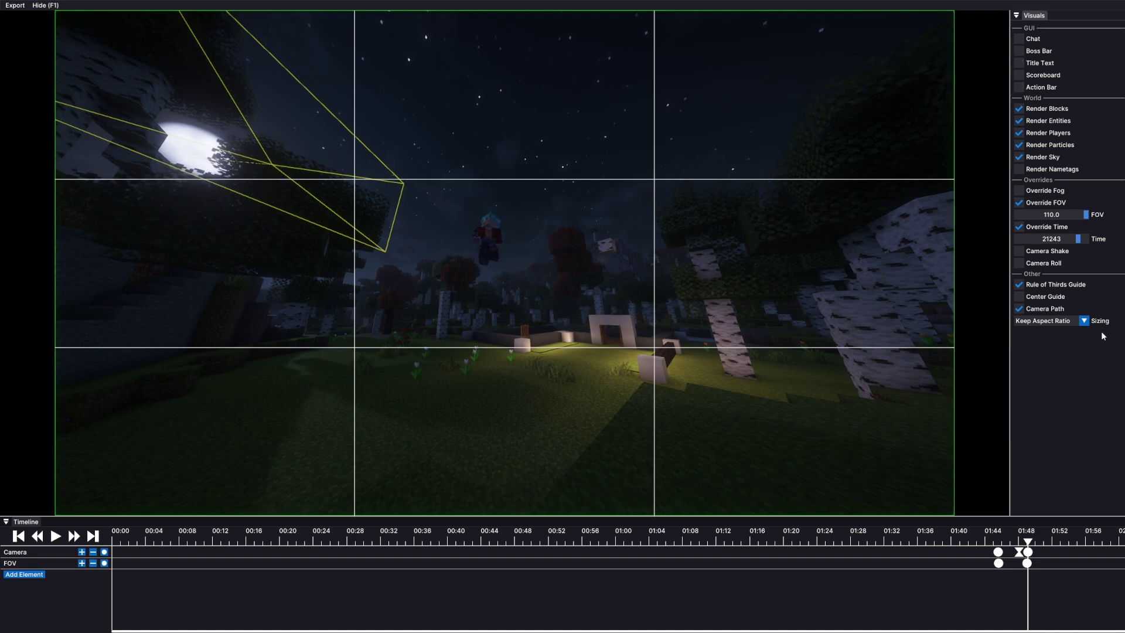
- Try the Fill and Change Aspect Ratio sizing modes for the viewport and return to Keep Aspect Ratio
click(1084, 321)
click(1034, 351)
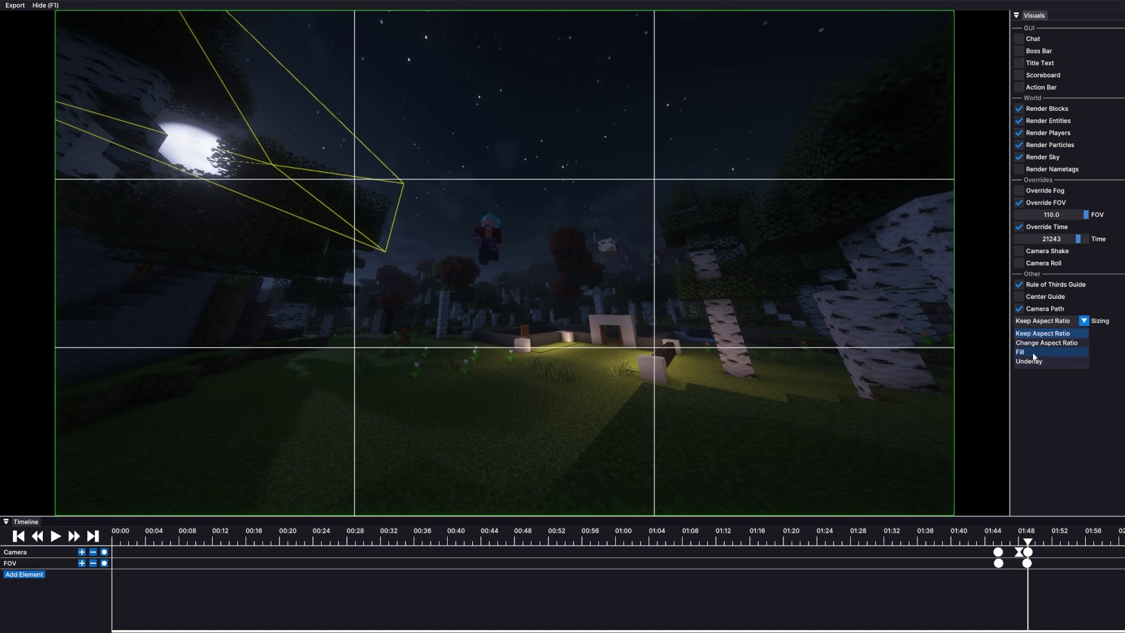
click(1082, 322)
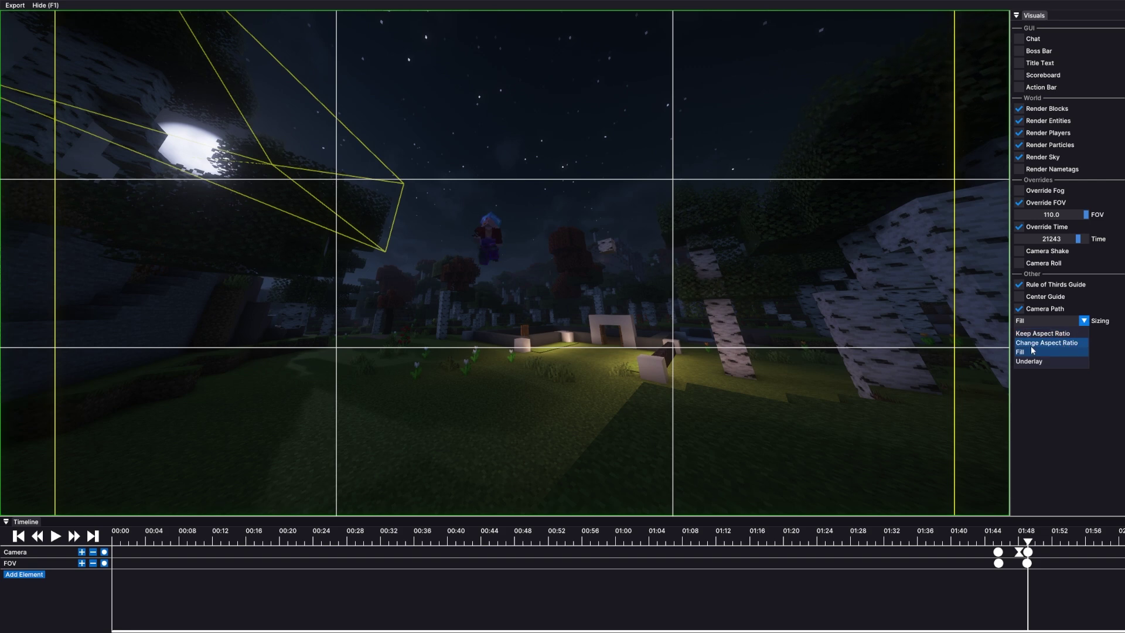
click(1034, 344)
click(1076, 323)
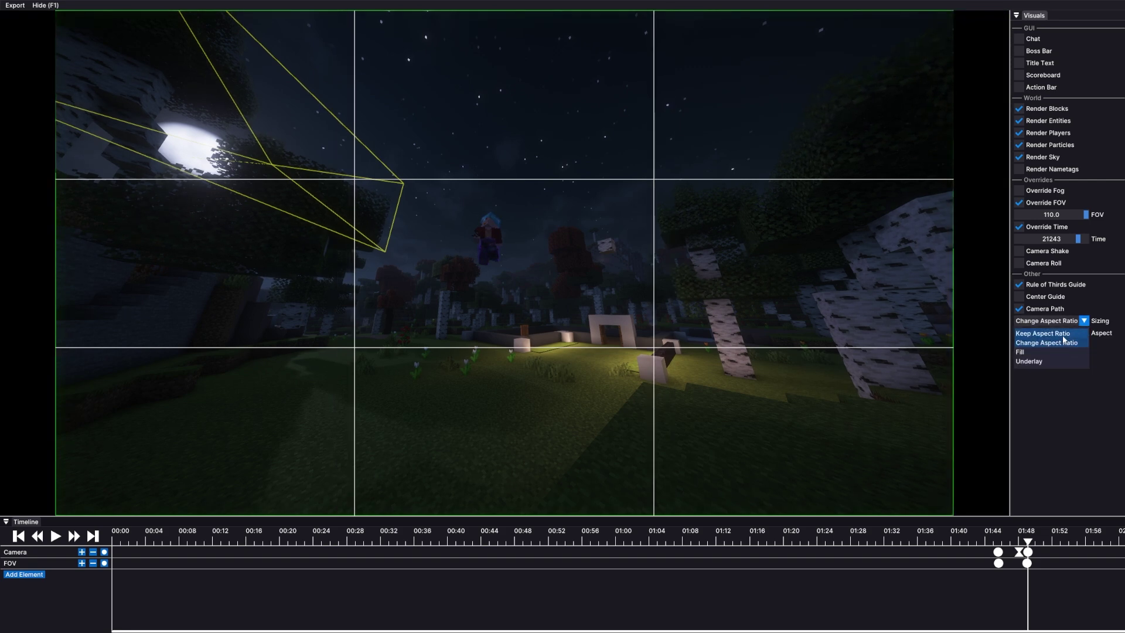
click(1064, 335)
click(1083, 321)
click(1065, 345)
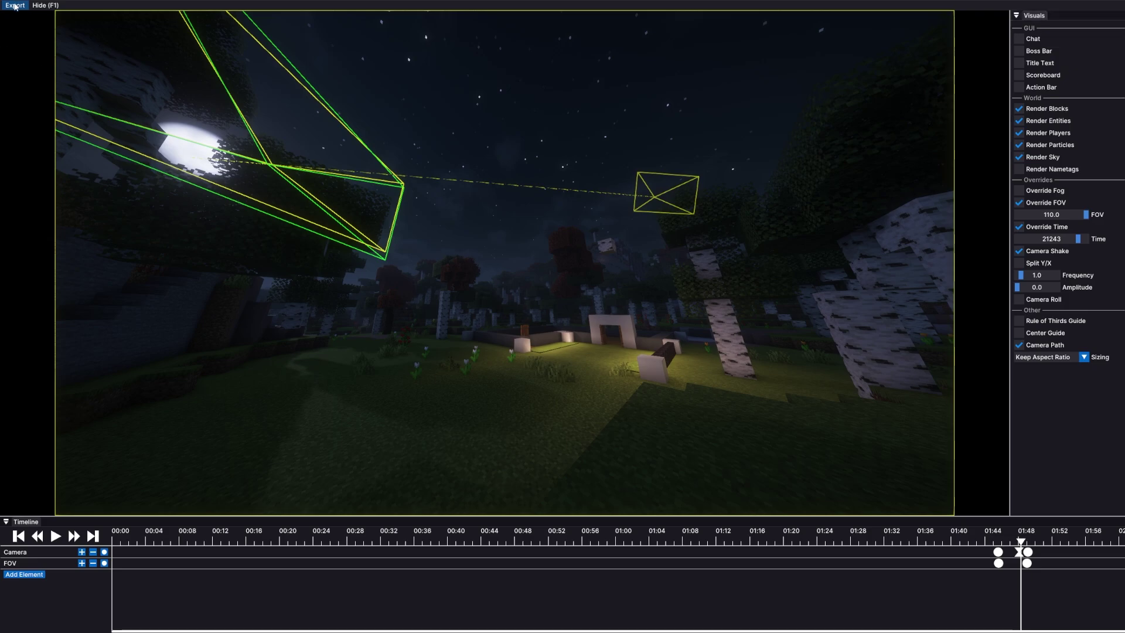
- Open the video export settings and enable audio recording for the export
click(14, 6)
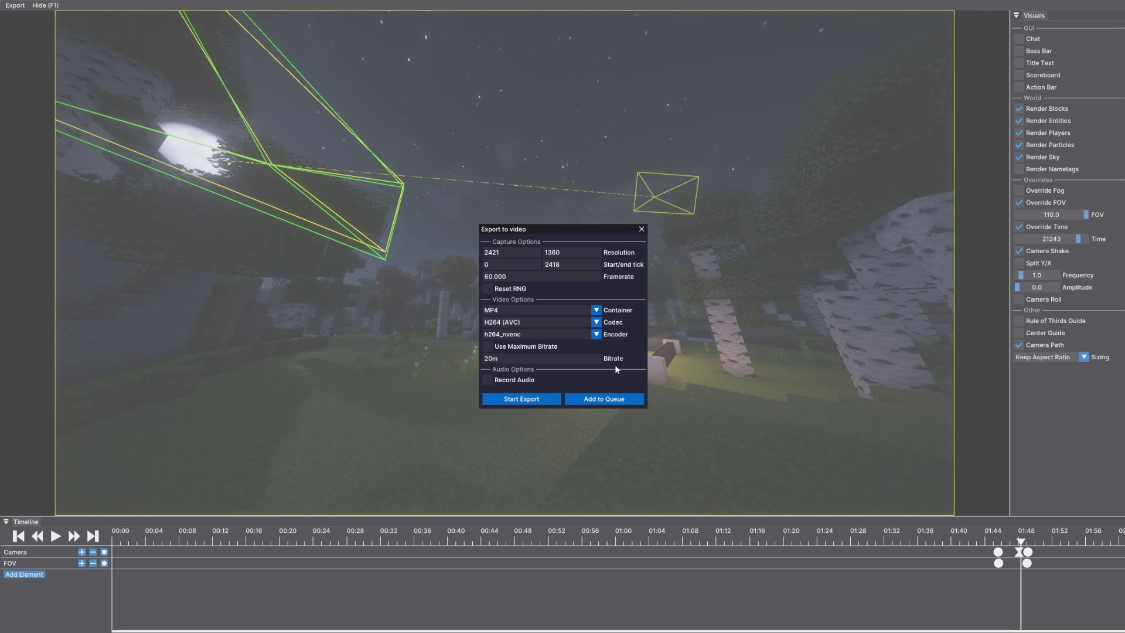
click(515, 380)
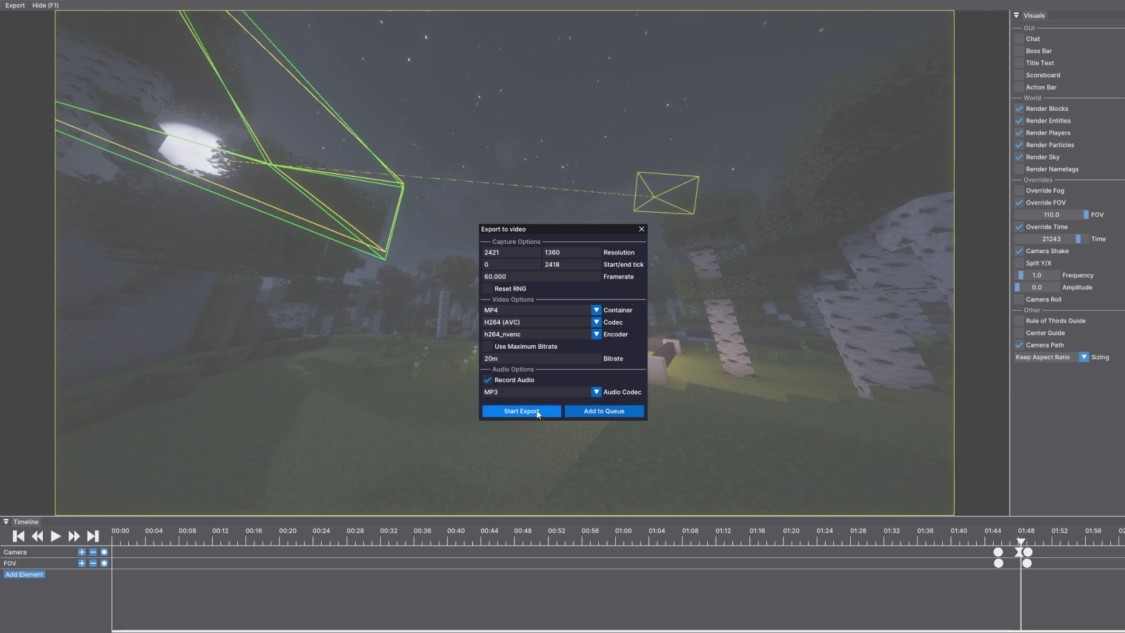